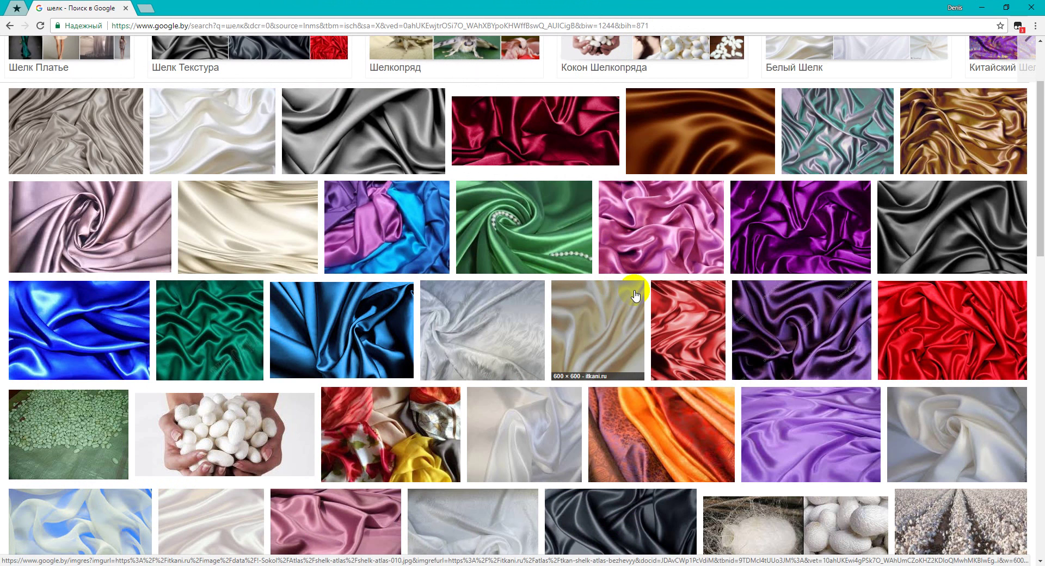
# Glance at the 3ds Max scene, then return to the silk image results.
pyautogui.scroll(-1, 636, 295)
pyautogui.click(242, 558)
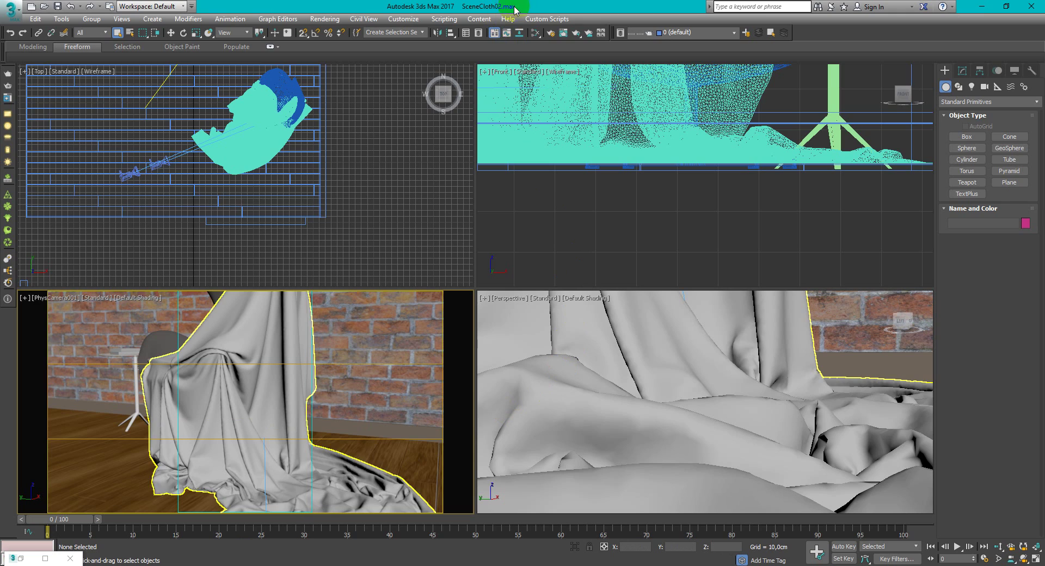
pyautogui.hotkey('alt', 'Tab')
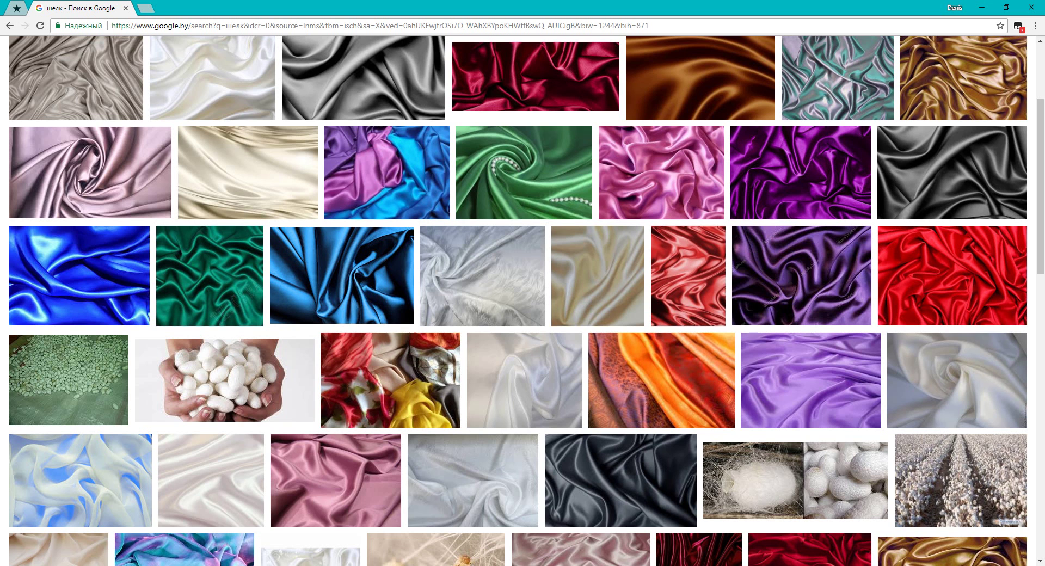
pyautogui.scroll(3, 544, 331)
pyautogui.click(572, 252)
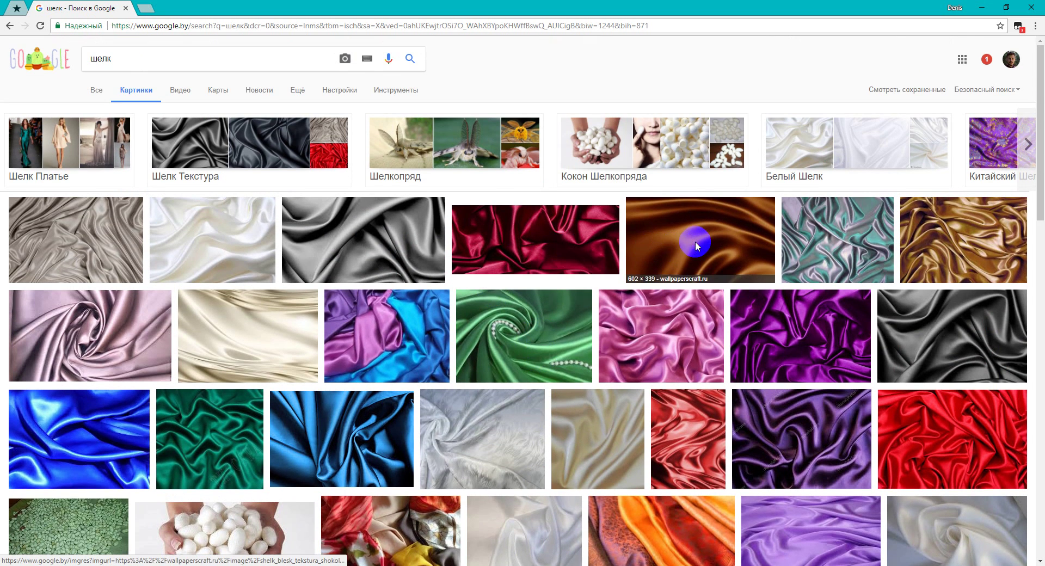
# Preview the brown and red silk photos while browsing further down the results.
pyautogui.click(695, 240)
pyautogui.scroll(-4, 560, 321)
pyautogui.scroll(-3, 563, 346)
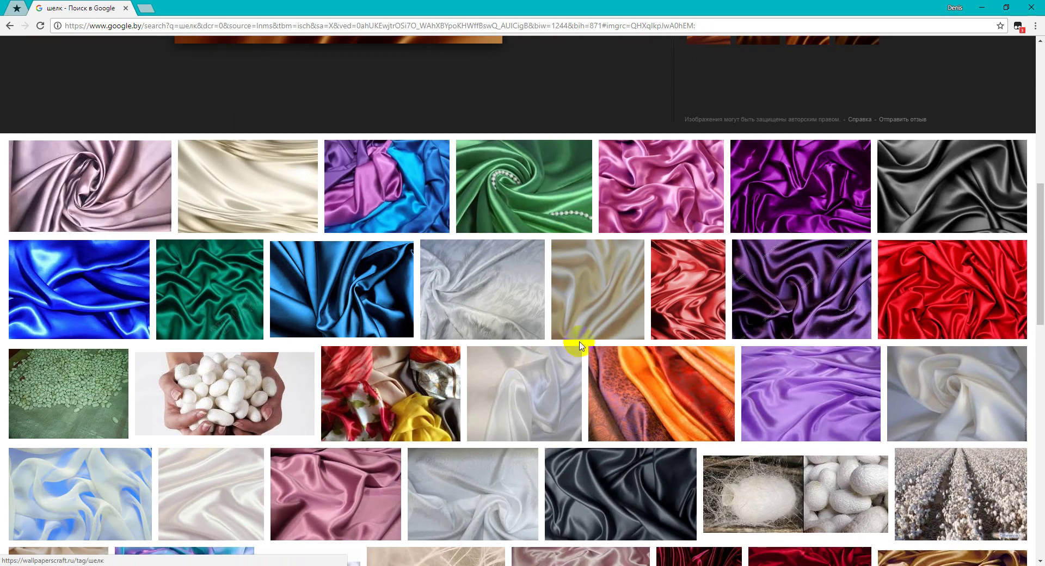
pyautogui.click(716, 294)
pyautogui.scroll(-4, 571, 381)
pyautogui.scroll(-3, 570, 382)
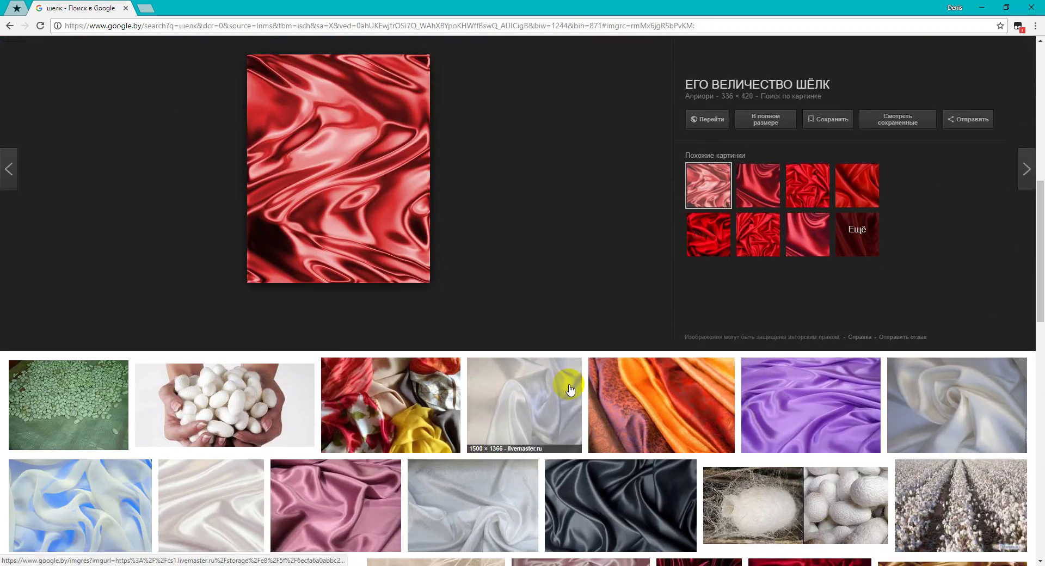
pyautogui.scroll(-3, 570, 382)
pyautogui.scroll(-3, 571, 385)
pyautogui.scroll(-1, 570, 386)
pyautogui.scroll(-3, 570, 387)
pyautogui.scroll(-1, 571, 387)
pyautogui.scroll(-3, 570, 387)
pyautogui.scroll(-2, 572, 388)
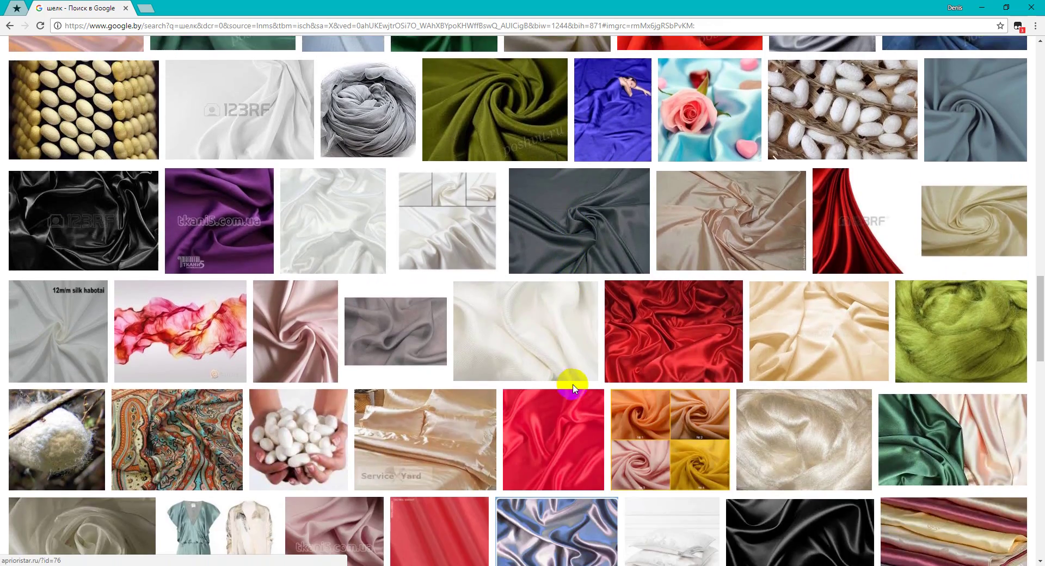
# Open the gold satin silk photo's preview as reference, then minimize Chrome.
pyautogui.scroll(8, 573, 388)
pyautogui.scroll(2, 572, 382)
pyautogui.scroll(3, 571, 382)
pyautogui.click(902, 376)
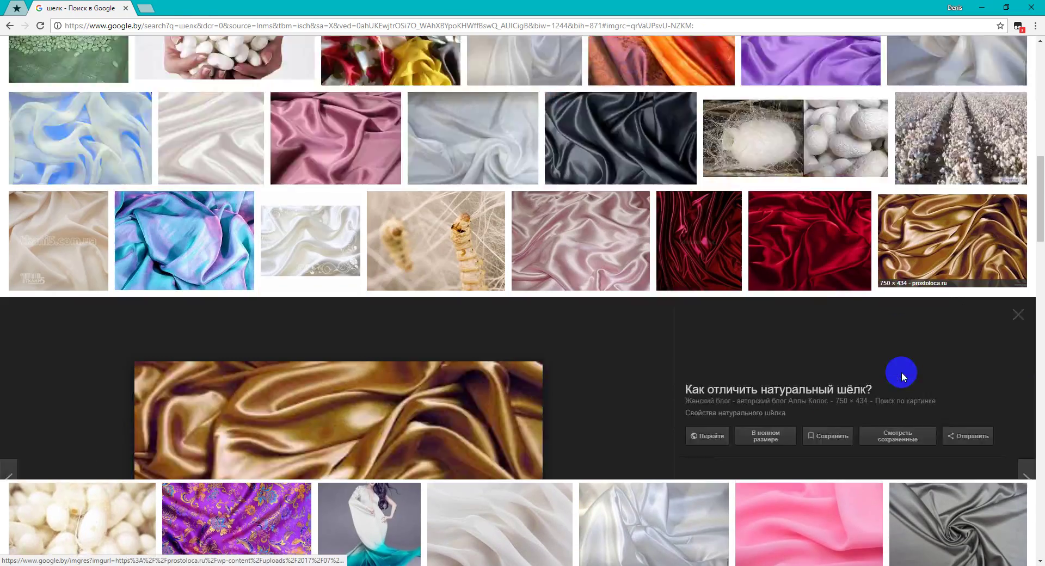
pyautogui.click(983, 11)
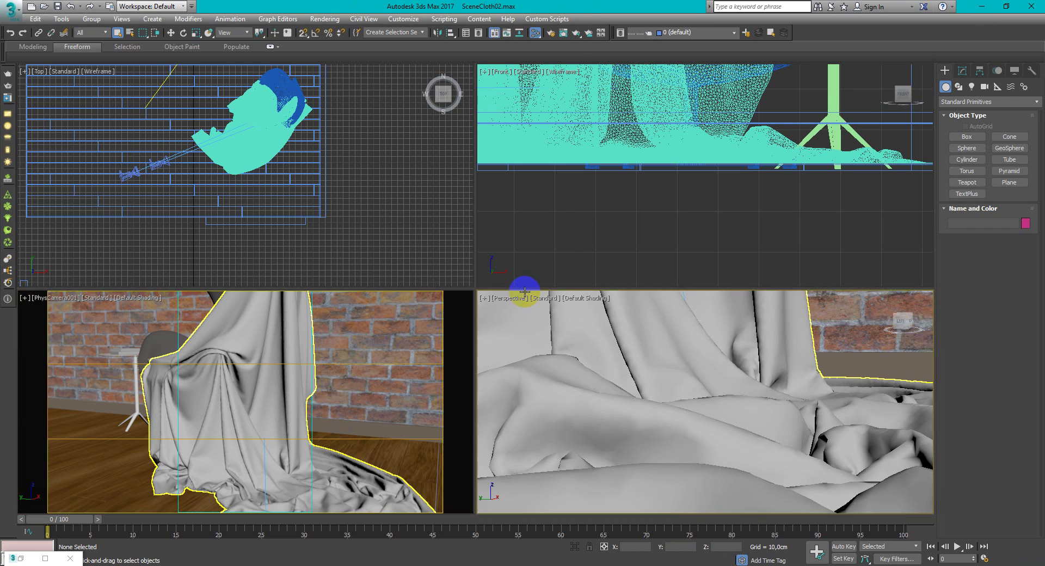
# Add a CoronaMtl node in the Slate Material Editor and assign it to the draped cloth.
pyautogui.press('m')
pyautogui.moveTo(521, 210); pyautogui.dragTo(744, 337)
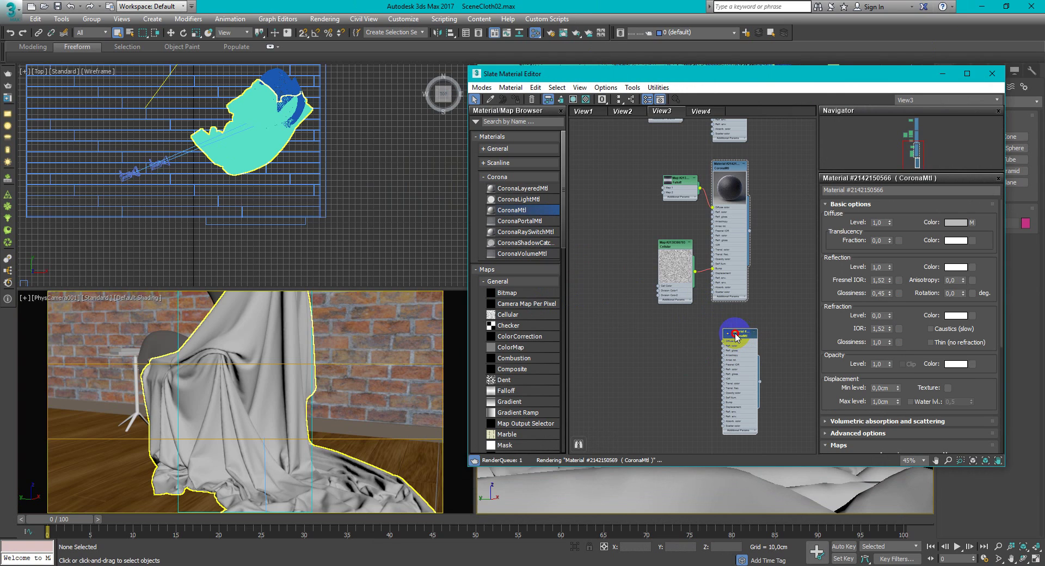
pyautogui.moveTo(736, 338); pyautogui.dragTo(292, 385)
pyautogui.moveTo(753, 329); pyautogui.dragTo(268, 466)
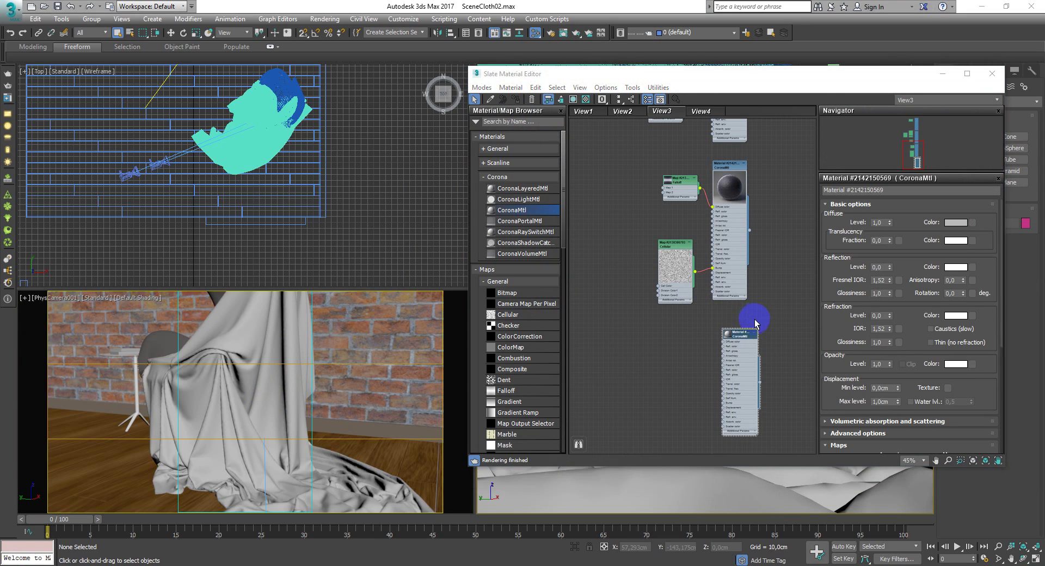
pyautogui.click(269, 466)
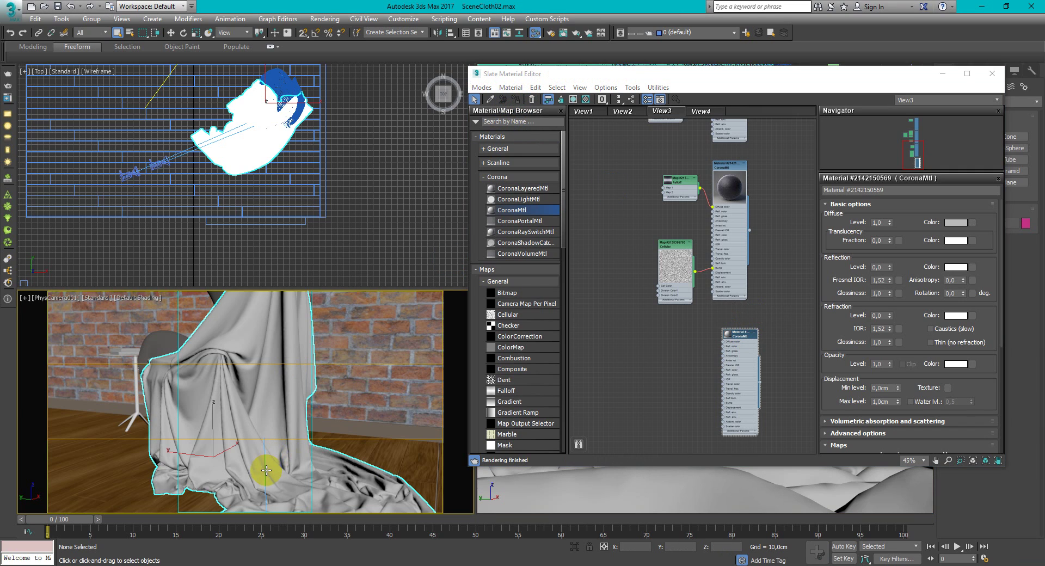
pyautogui.click(517, 99)
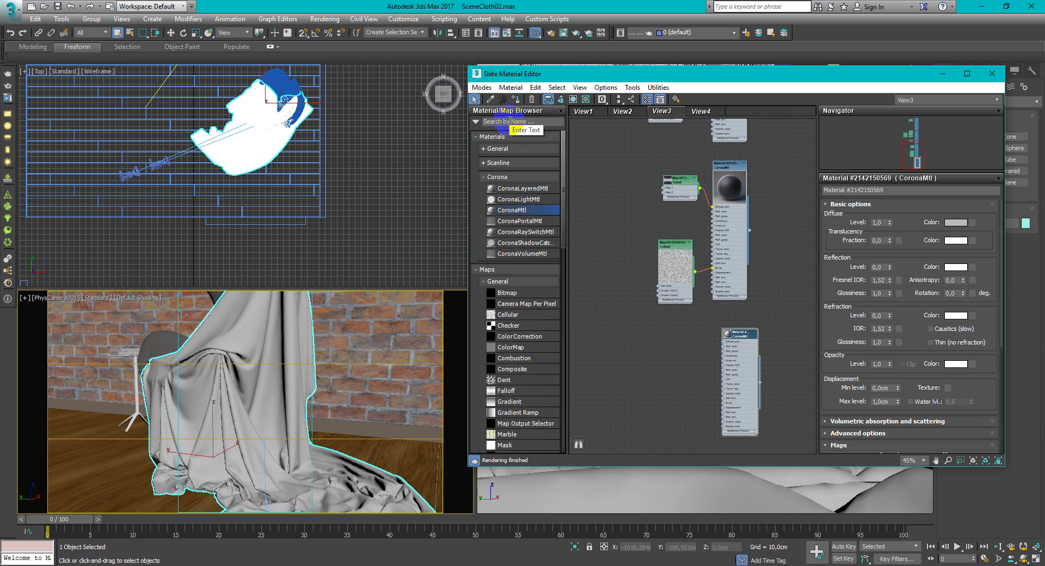
pyautogui.click(727, 334)
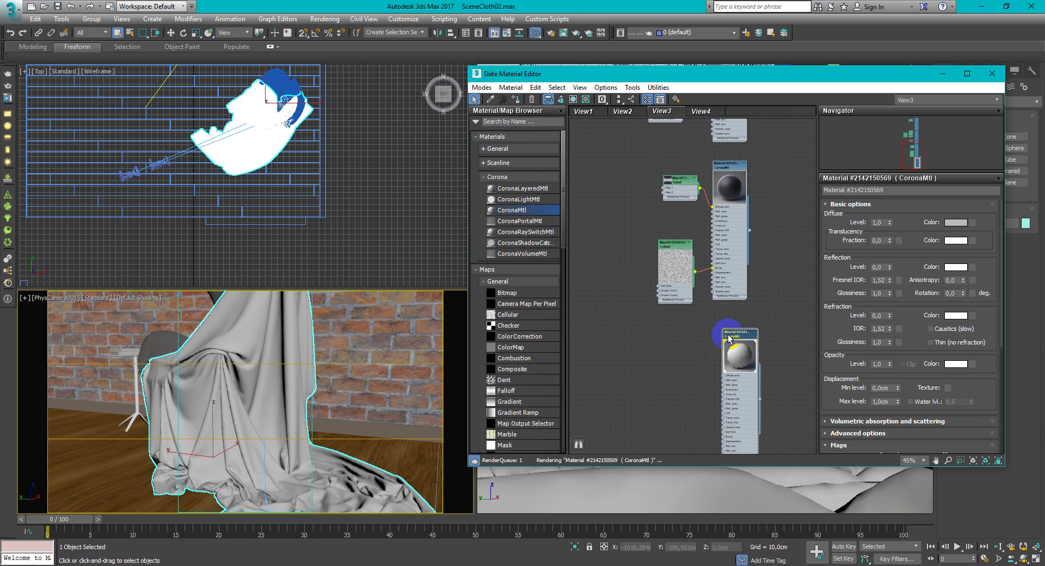
pyautogui.rightClick(743, 356)
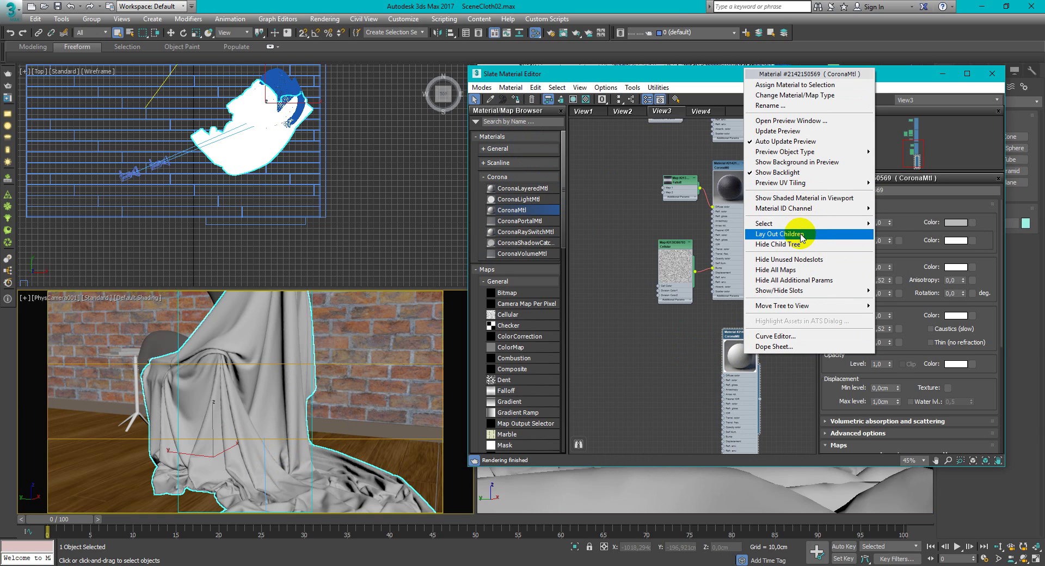
# Open the CoronaMtl preview window, enlarge it and place it left of the editor.
pyautogui.click(816, 129)
pyautogui.moveTo(819, 134); pyautogui.dragTo(338, 147)
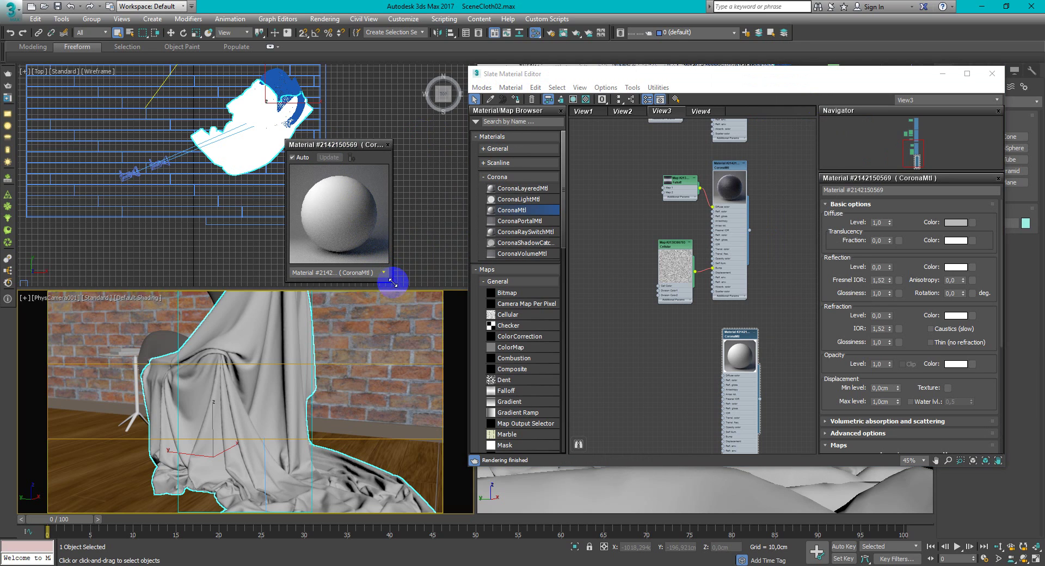
pyautogui.moveTo(394, 287); pyautogui.dragTo(501, 420)
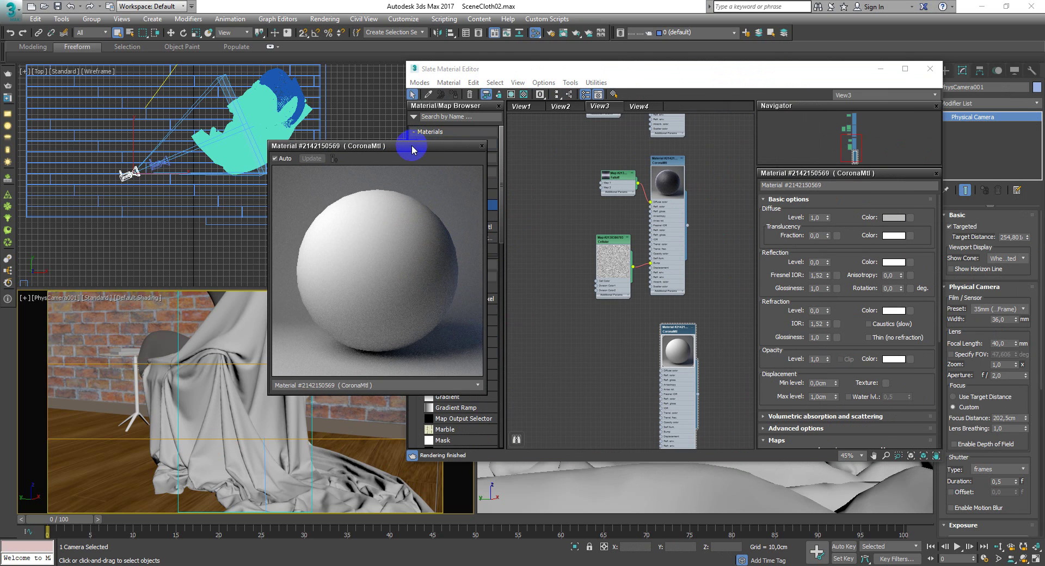
pyautogui.moveTo(409, 145); pyautogui.dragTo(258, 134)
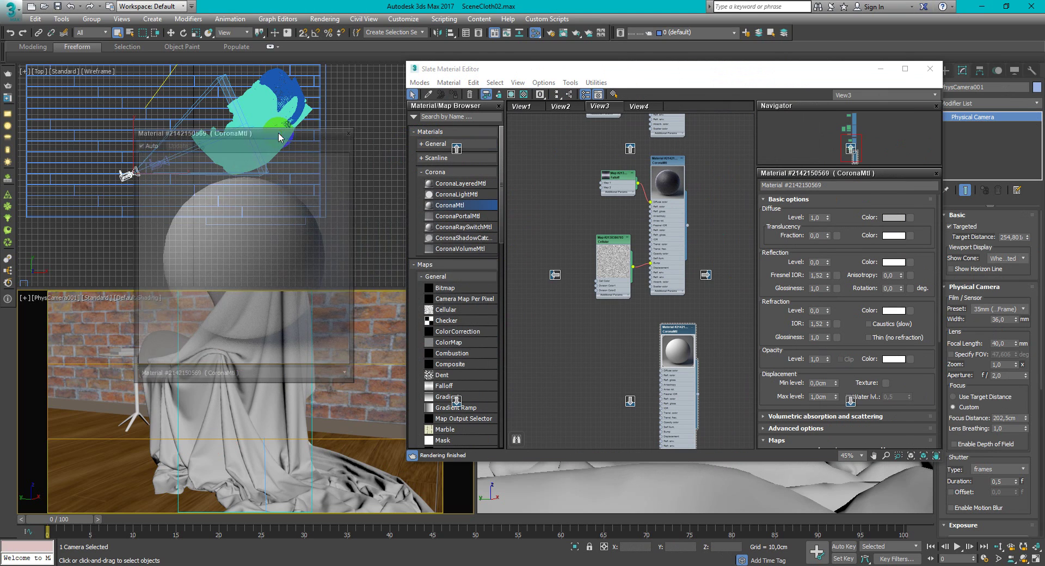
# Wire a Falloff map into the CoronaMtl, set Towards / Away and swap its colours.
pyautogui.moveTo(457, 386)
pyautogui.mouseDown()
pyautogui.moveTo(608, 352)
pyautogui.moveTo(682, 371)
pyautogui.mouseUp()
pyautogui.doubleClick(563, 368)
pyautogui.scroll(2, 602, 365)
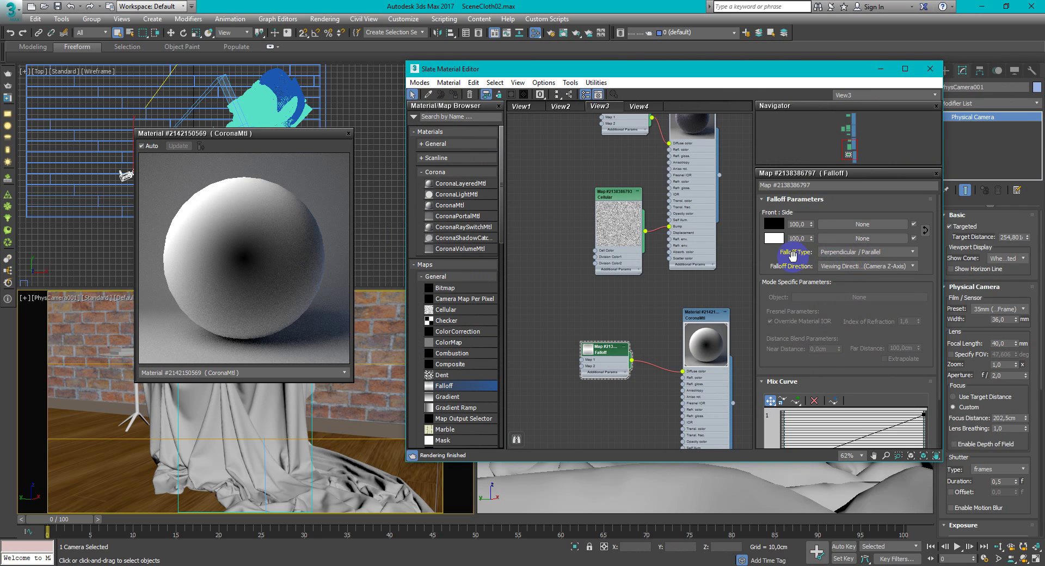
pyautogui.click(839, 252)
pyautogui.click(844, 262)
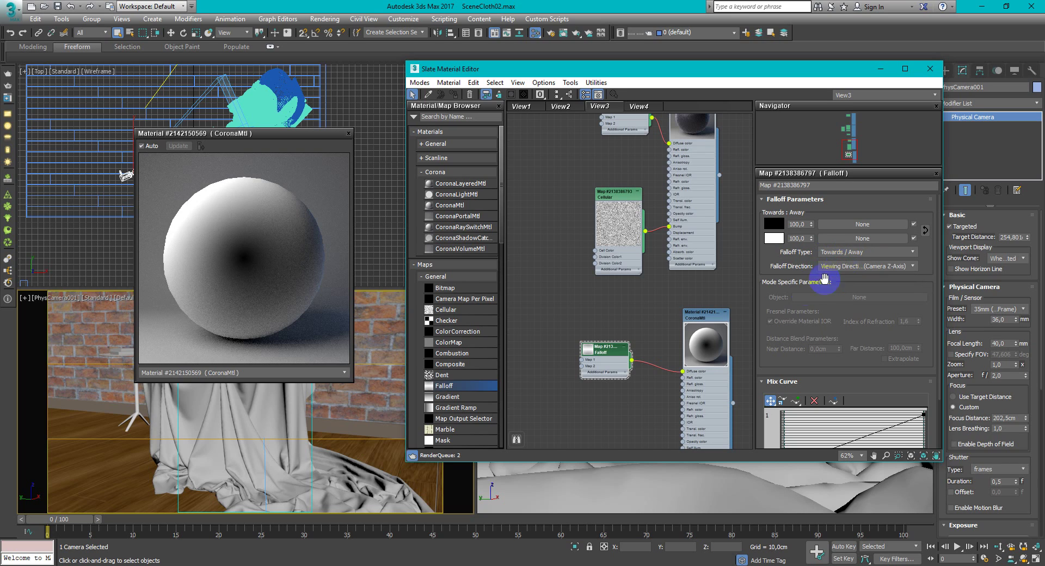
pyautogui.click(928, 232)
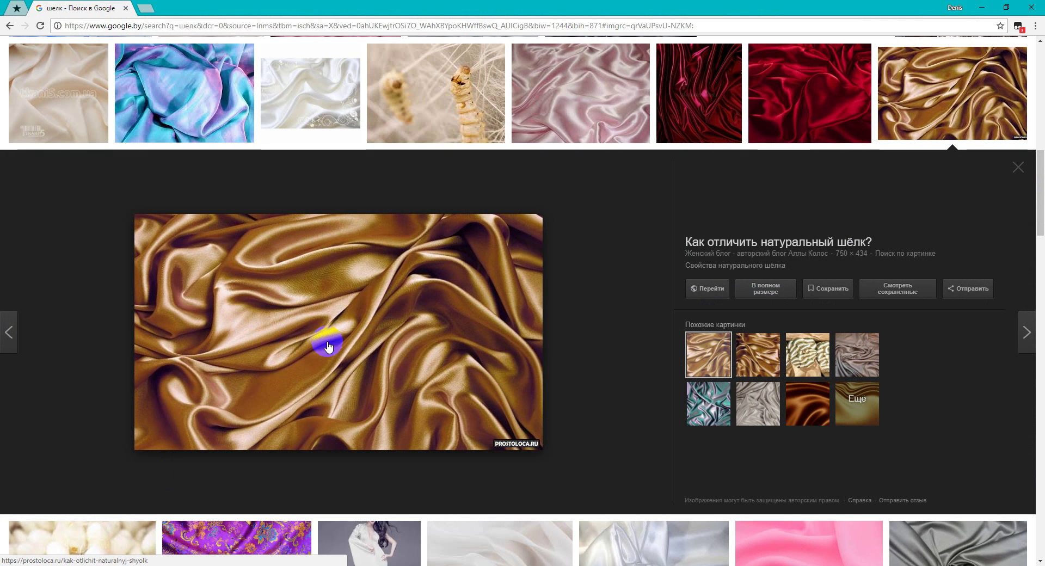
pyautogui.click(991, 6)
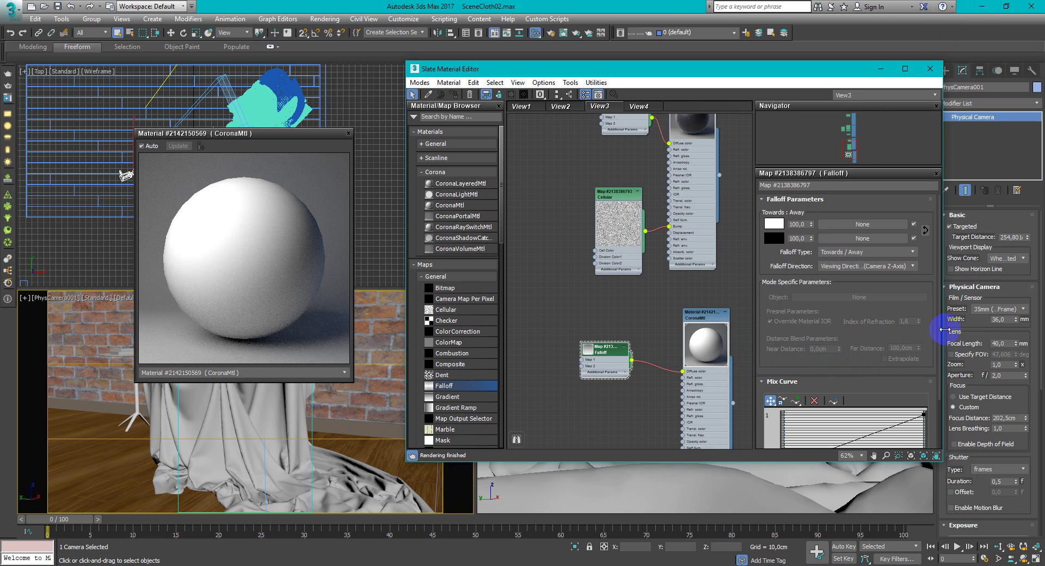
# Add a point near the start of the Falloff mix curve and pull it down near zero.
pyautogui.scroll(-3, 933, 356)
pyautogui.moveTo(793, 401)
pyautogui.mouseDown()
pyautogui.moveTo(782, 404)
pyautogui.moveTo(781, 361)
pyautogui.mouseUp()
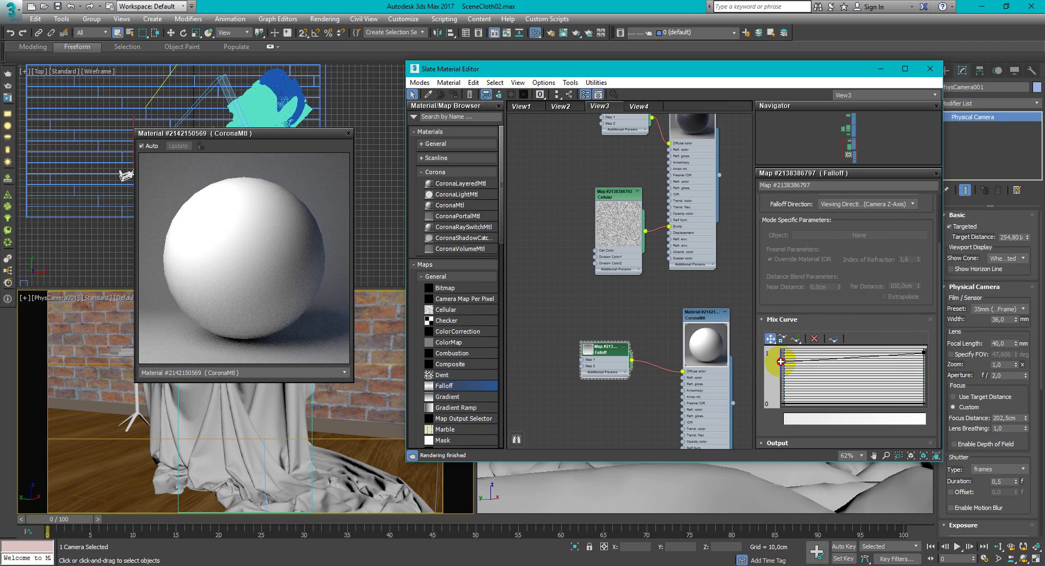
pyautogui.moveTo(781, 362); pyautogui.dragTo(782, 362)
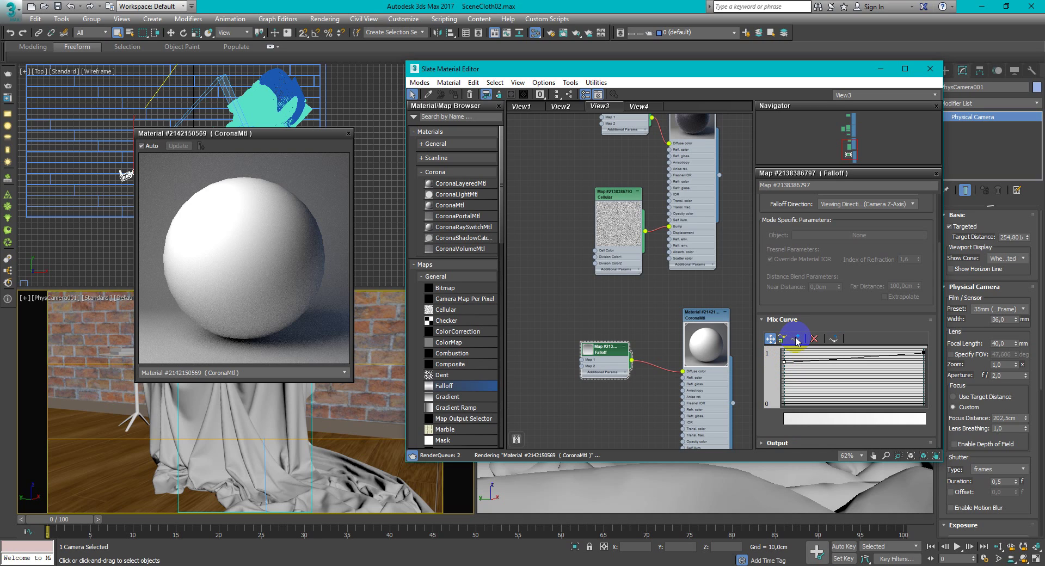
pyautogui.click(797, 339)
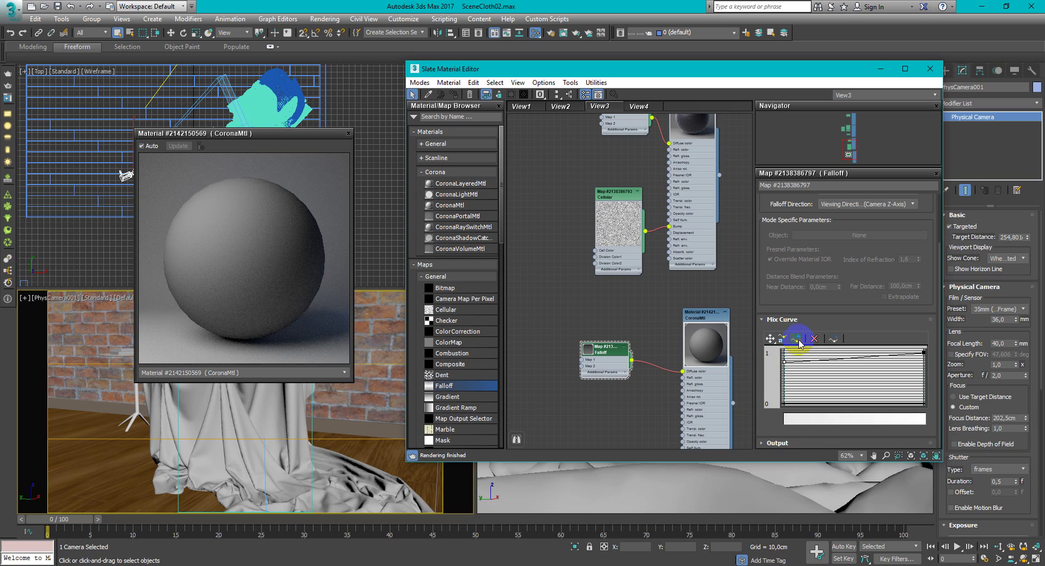
pyautogui.click(804, 361)
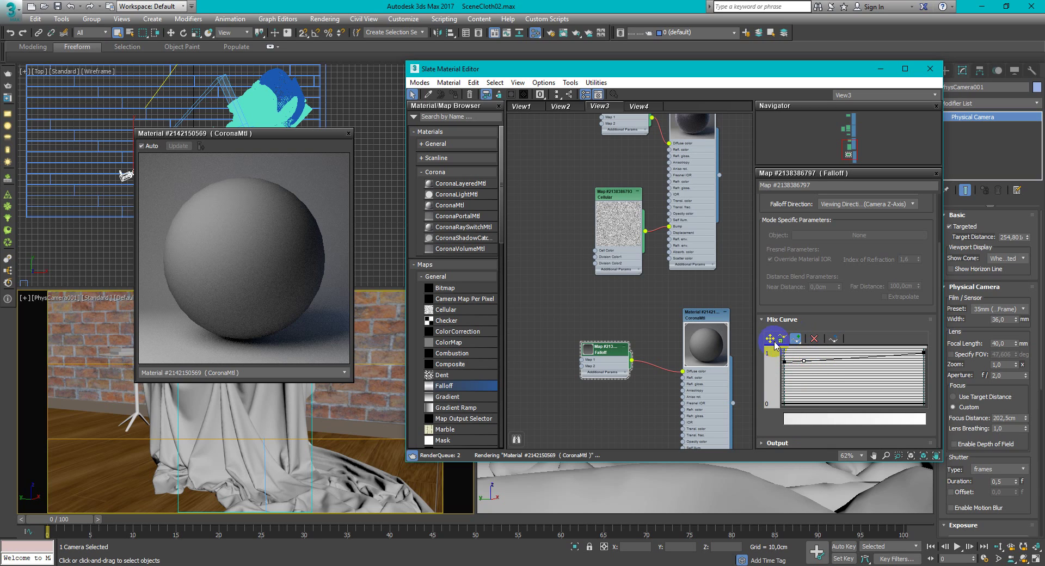
pyautogui.click(804, 361)
pyautogui.click(771, 339)
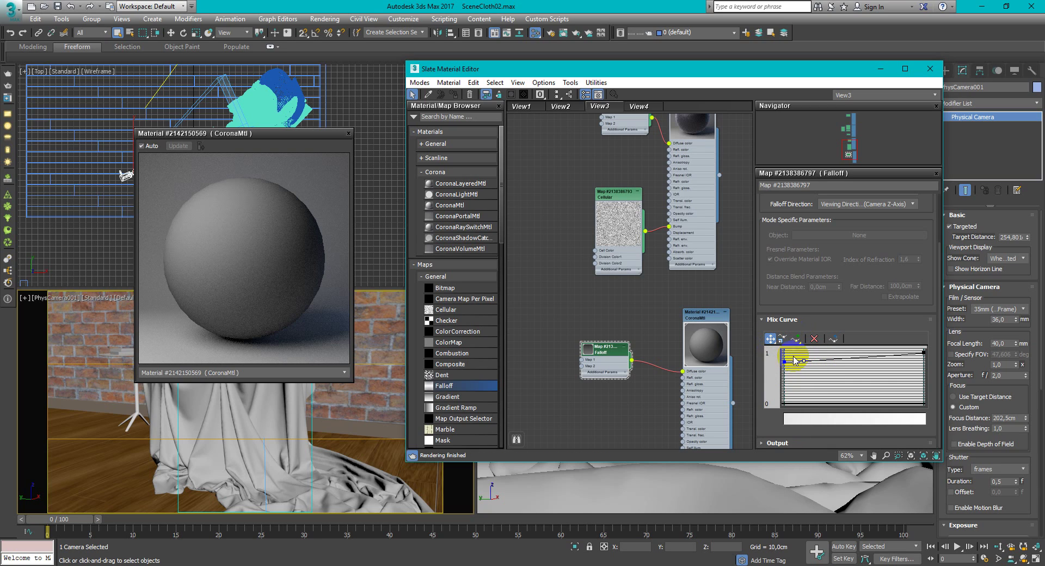
pyautogui.moveTo(804, 361); pyautogui.dragTo(802, 403)
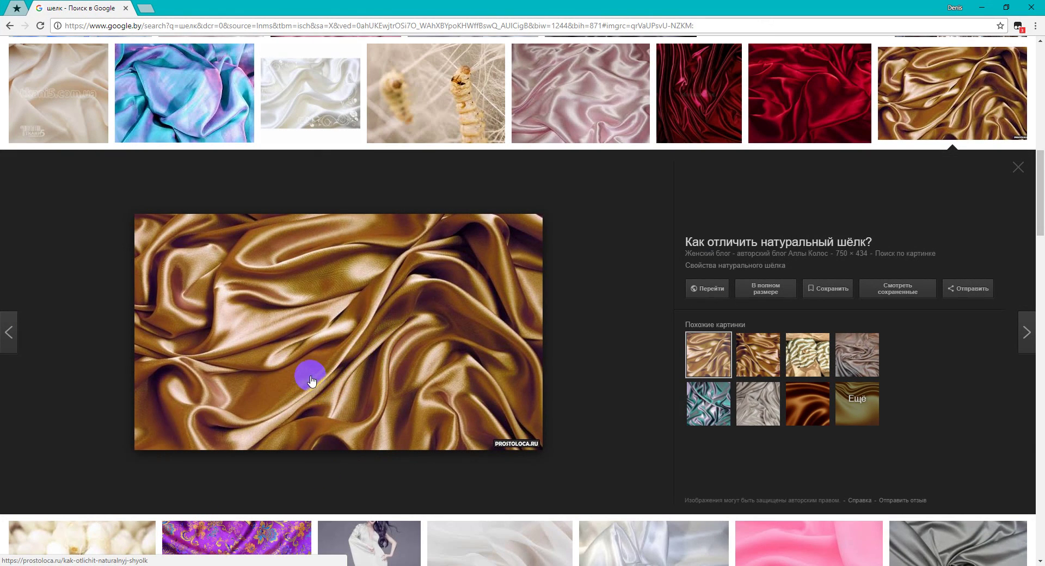
pyautogui.click(982, 7)
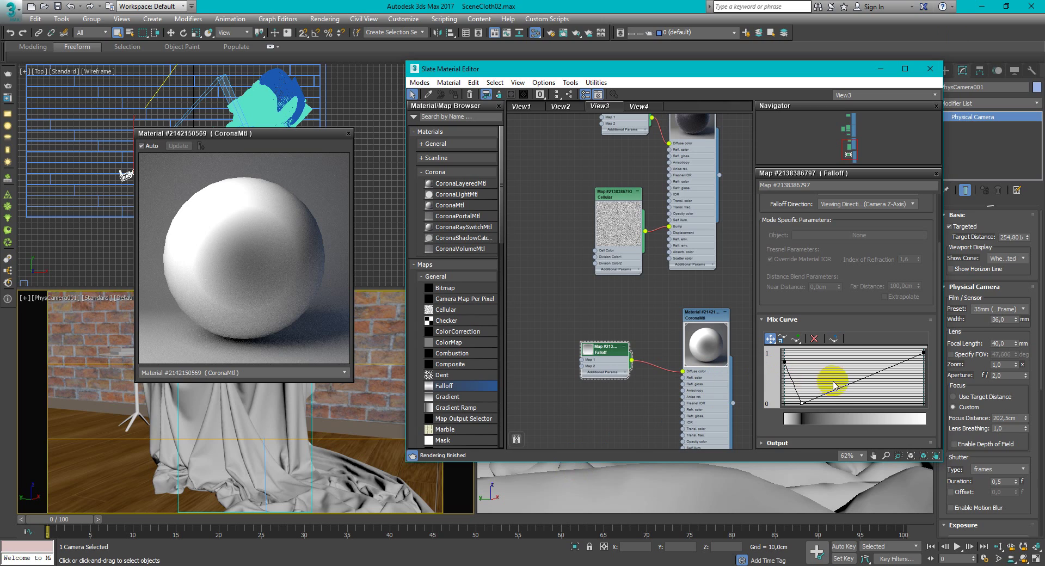
# Add two more points to the Falloff mix curve and raise the middle one.
pyautogui.click(800, 403)
pyautogui.moveTo(800, 403); pyautogui.dragTo(799, 404)
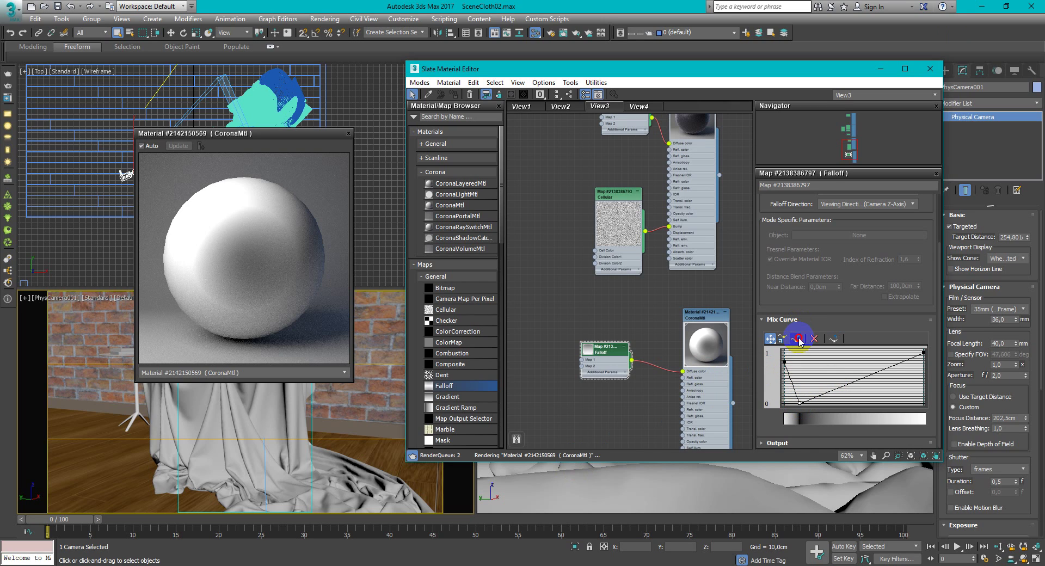
pyautogui.click(798, 338)
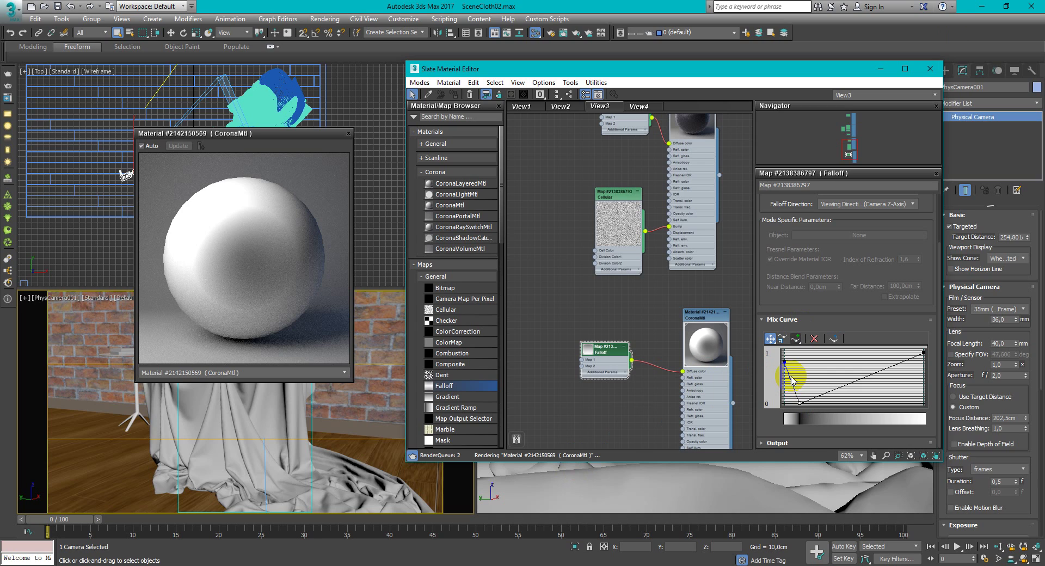
pyautogui.click(789, 375)
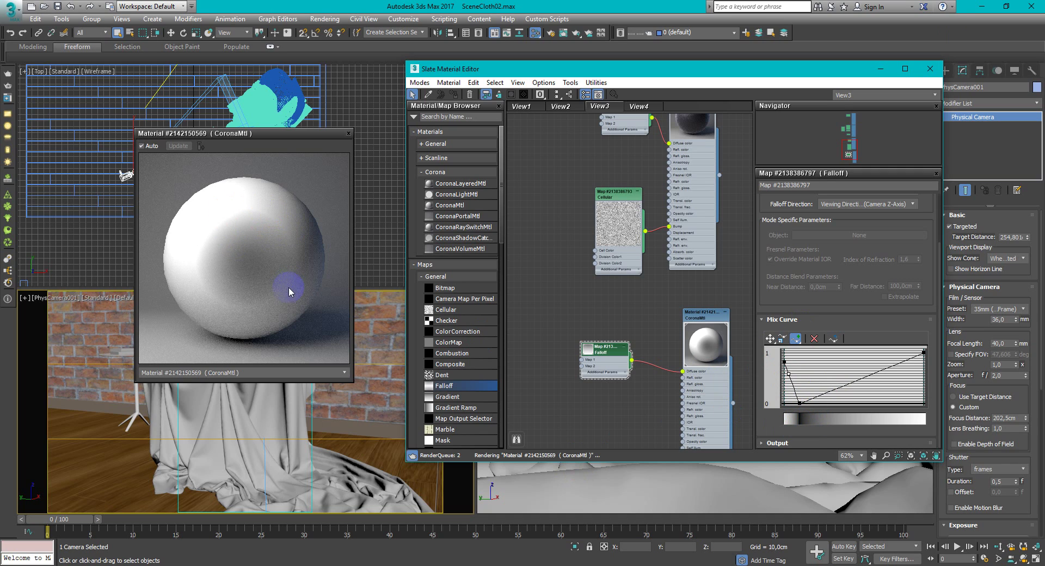
pyautogui.click(820, 396)
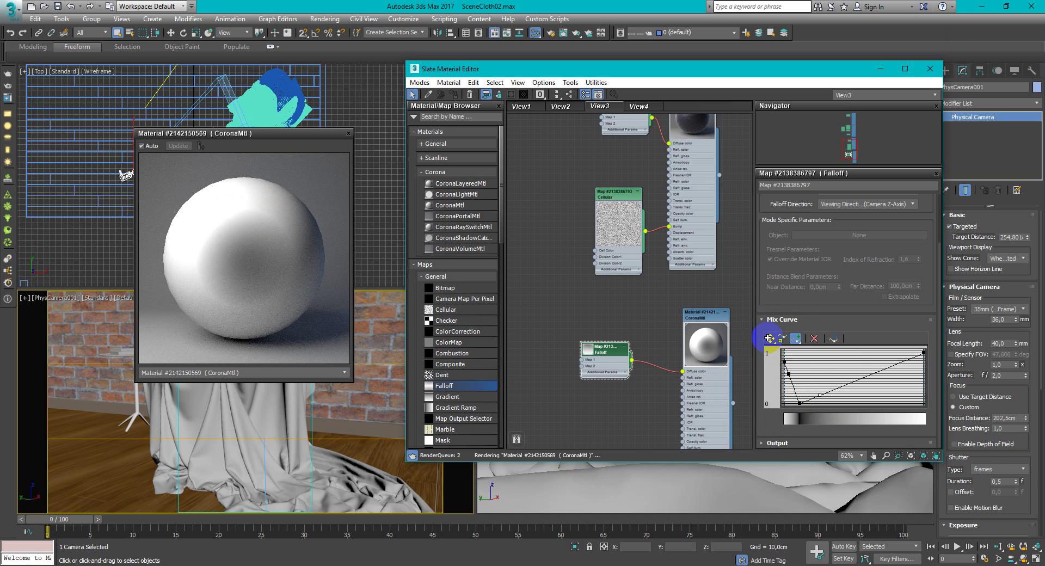
pyautogui.click(770, 339)
pyautogui.moveTo(820, 396); pyautogui.dragTo(812, 372)
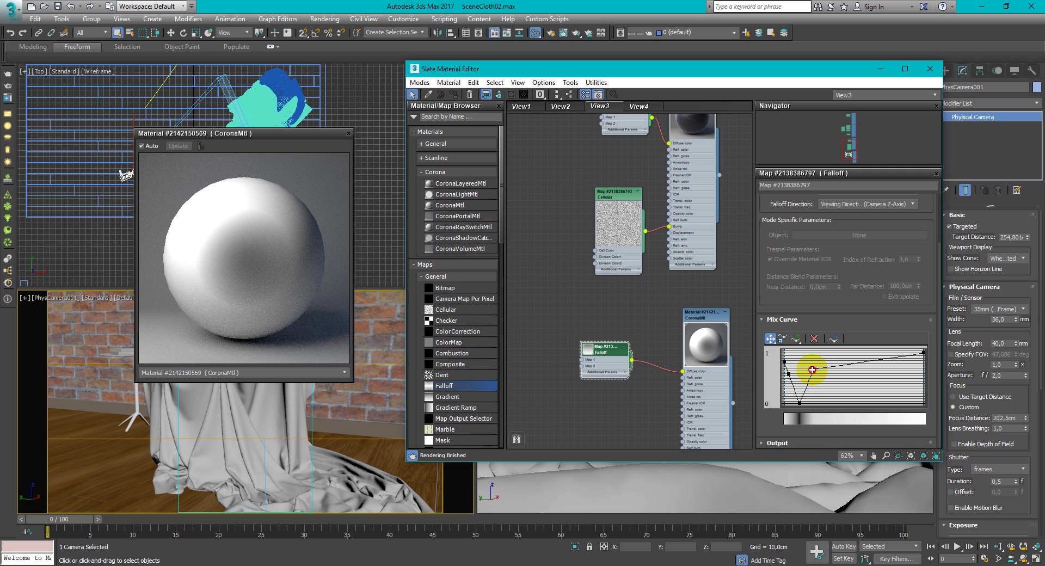
# Reposition the left curve point and change the bottom point's interpolation type.
pyautogui.click(790, 376)
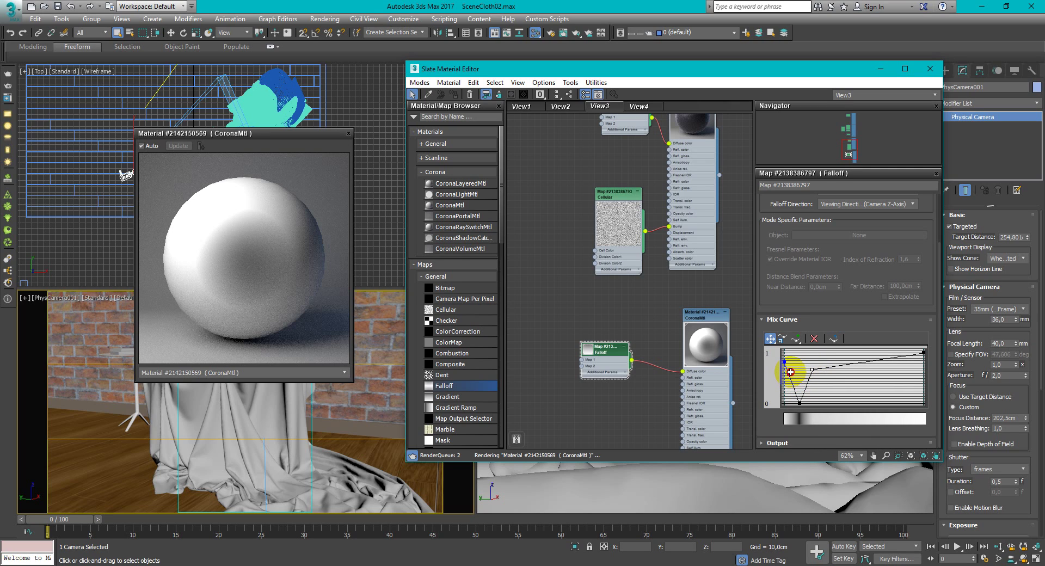
pyautogui.moveTo(795, 370); pyautogui.dragTo(795, 371)
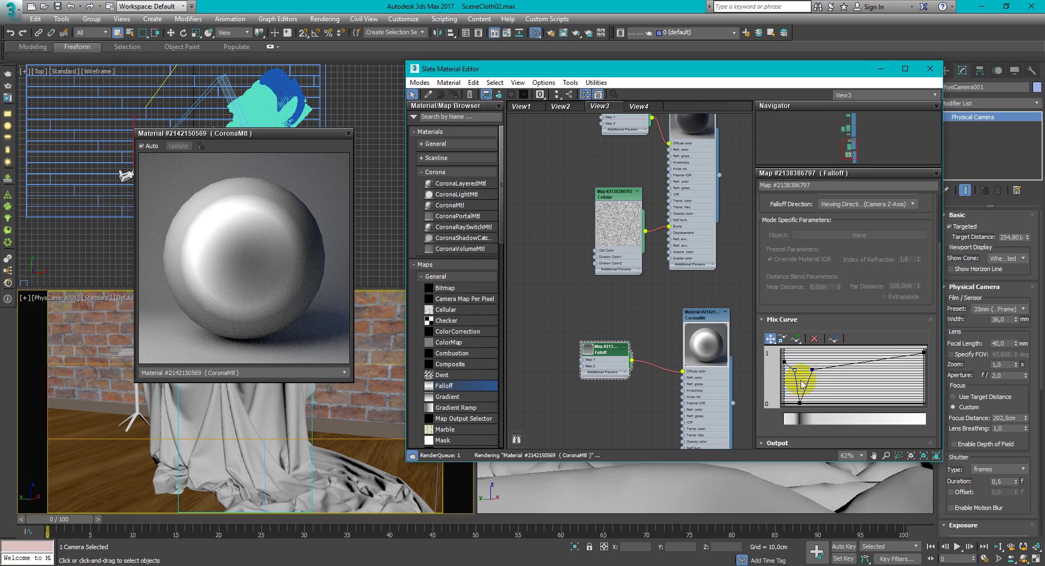
pyautogui.moveTo(797, 376); pyautogui.dragTo(818, 394)
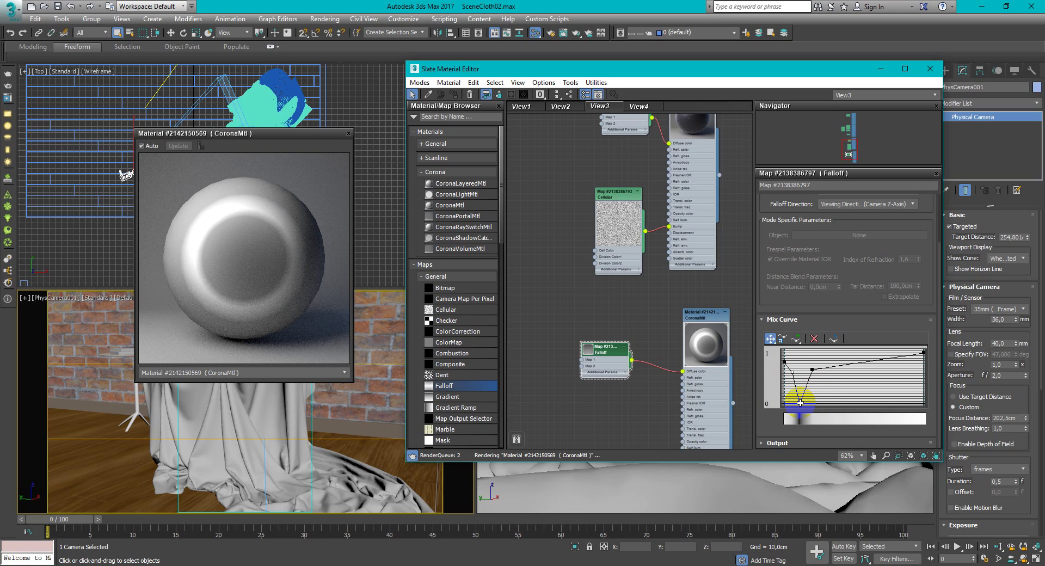
pyautogui.rightClick(800, 403)
pyautogui.click(822, 424)
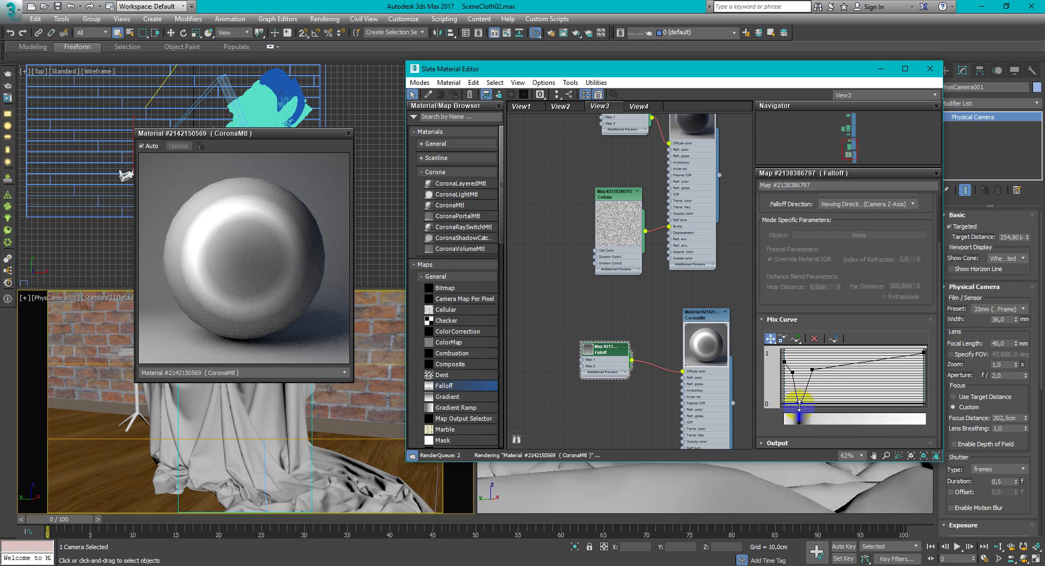
# Make the upper curve point Bezier-Smooth and drag its tangent to round the rise.
pyautogui.click(811, 377)
pyautogui.click(793, 373)
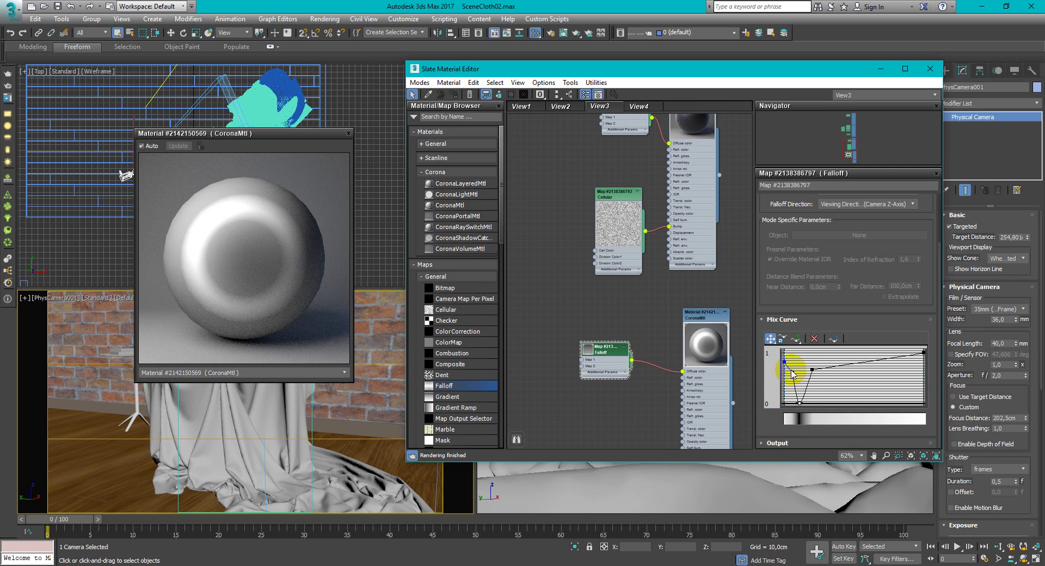
pyautogui.click(813, 370)
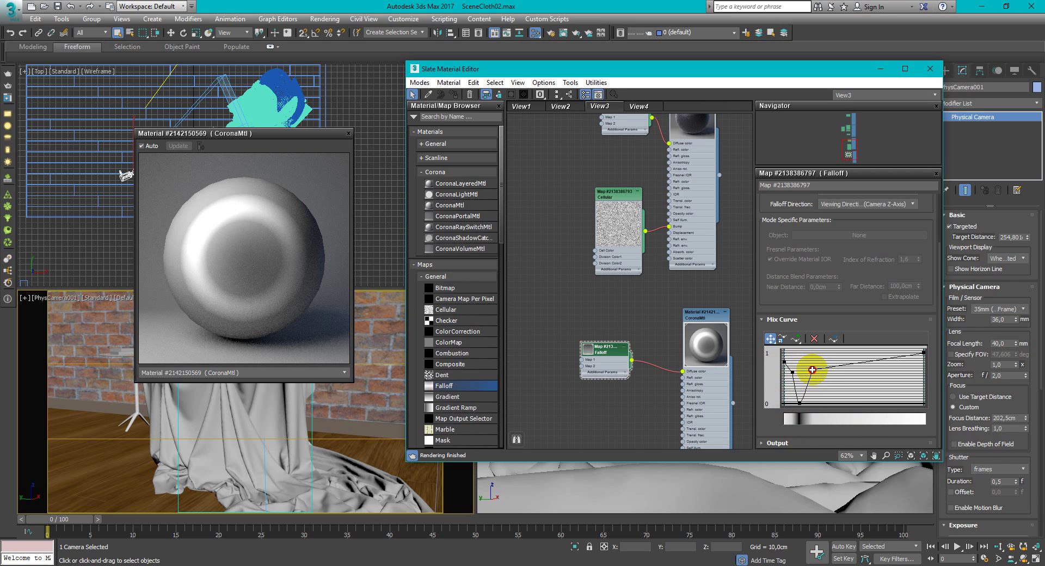
pyautogui.rightClick(813, 370)
pyautogui.click(837, 390)
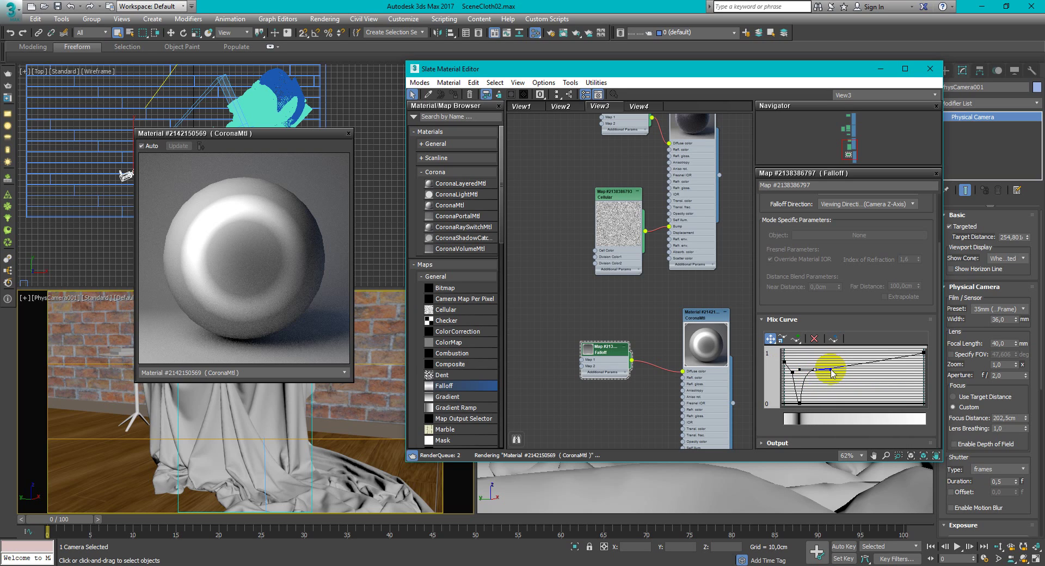
pyautogui.moveTo(832, 373); pyautogui.dragTo(832, 367)
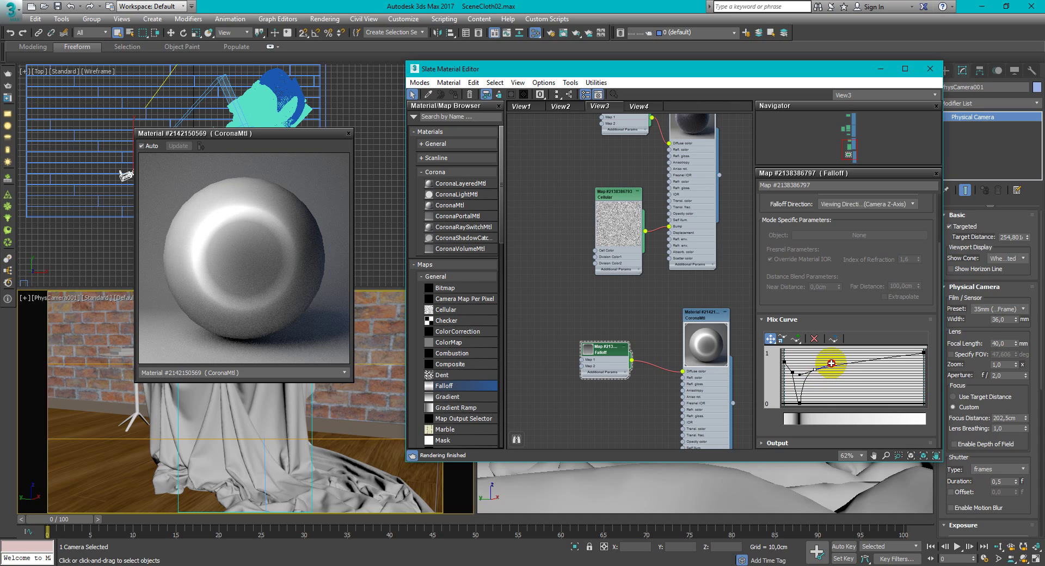
pyautogui.moveTo(832, 357); pyautogui.dragTo(833, 355)
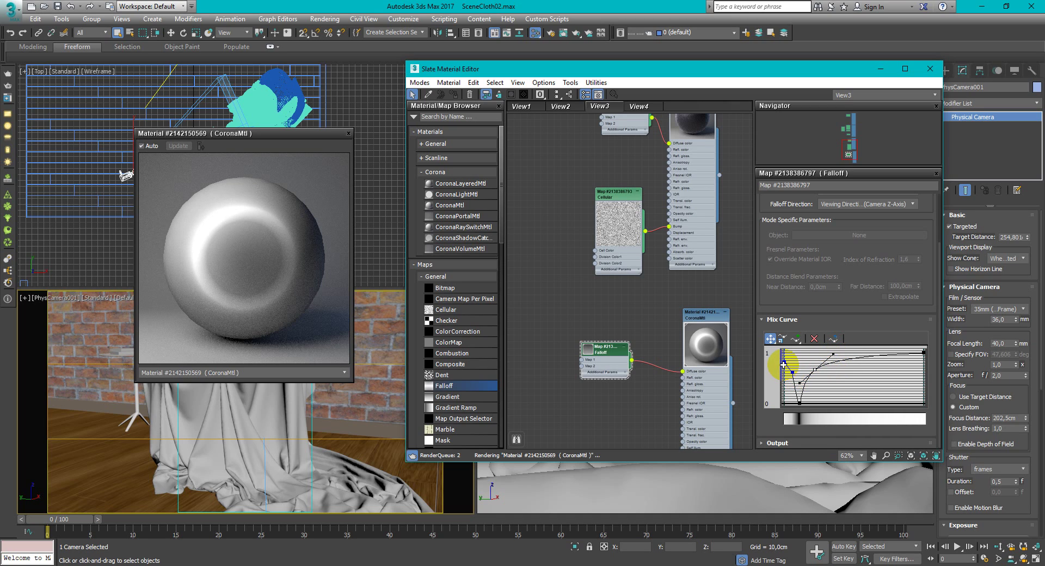
# Make the lower point Bezier-Corner and drag the top-left point down to deepen the dip.
pyautogui.click(798, 384)
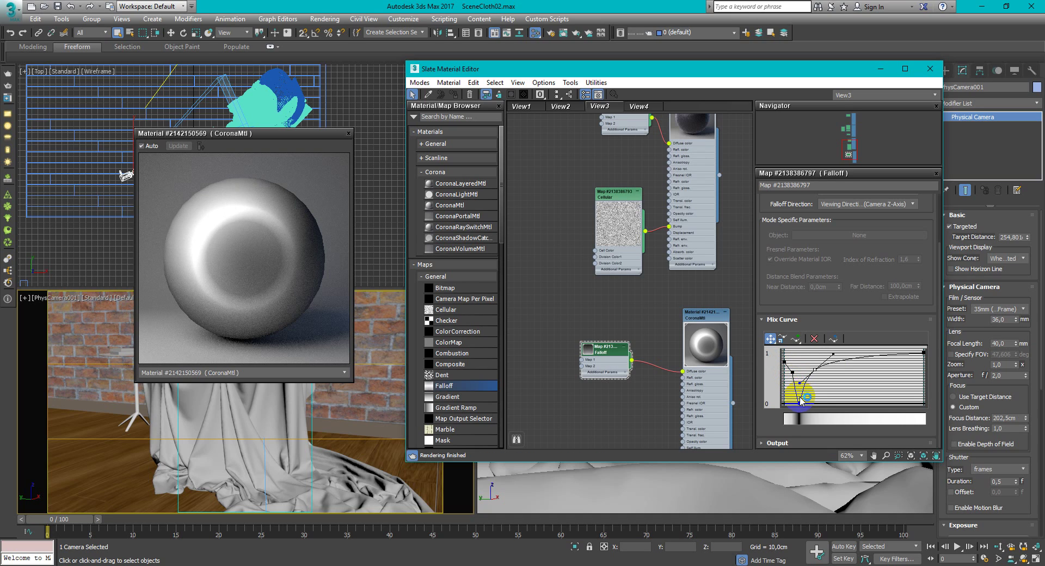
pyautogui.rightClick(785, 362)
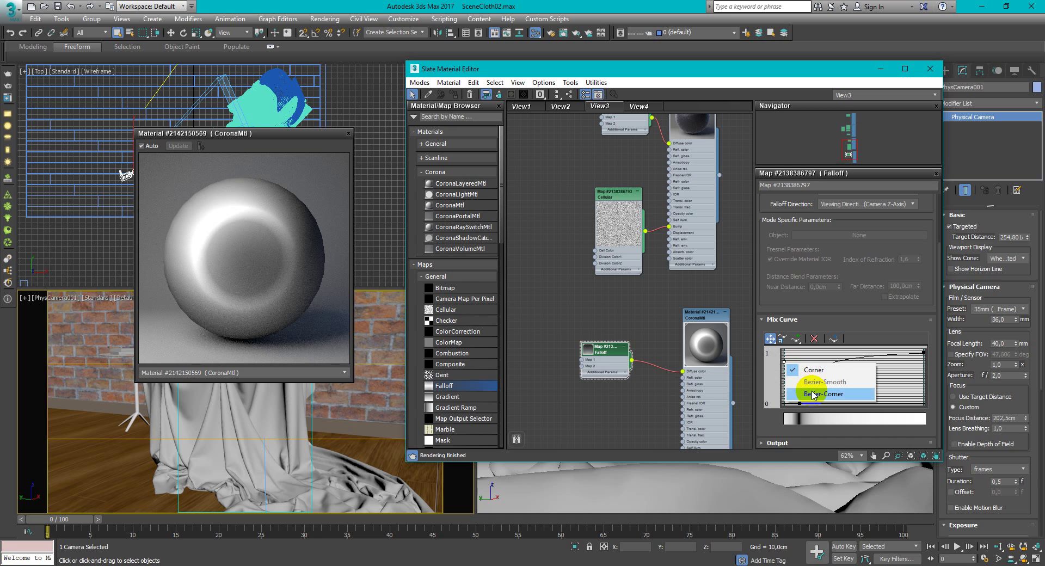
pyautogui.click(794, 392)
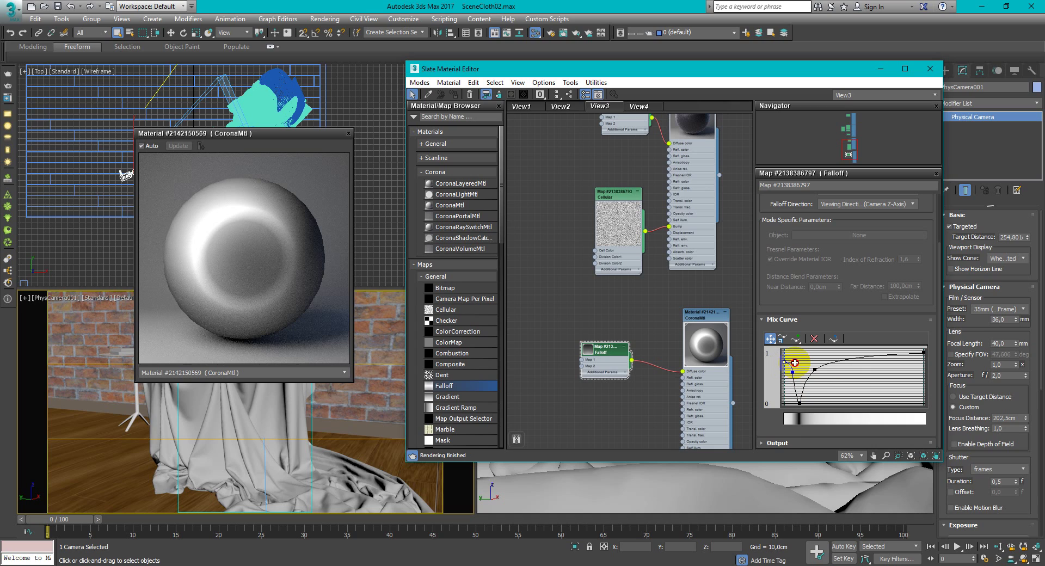
pyautogui.click(793, 419)
pyautogui.click(793, 362)
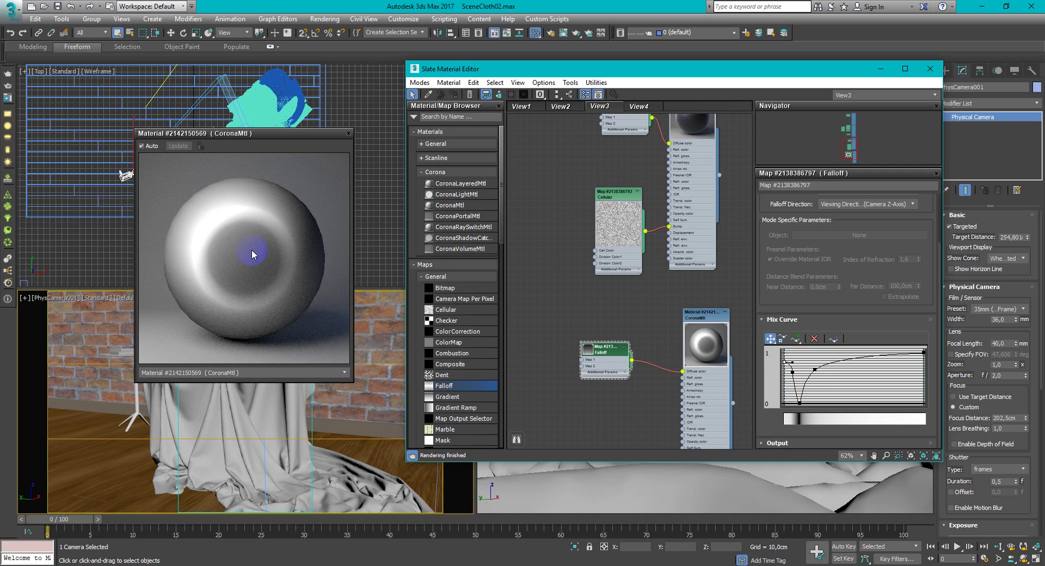
pyautogui.moveTo(793, 366); pyautogui.dragTo(801, 403)
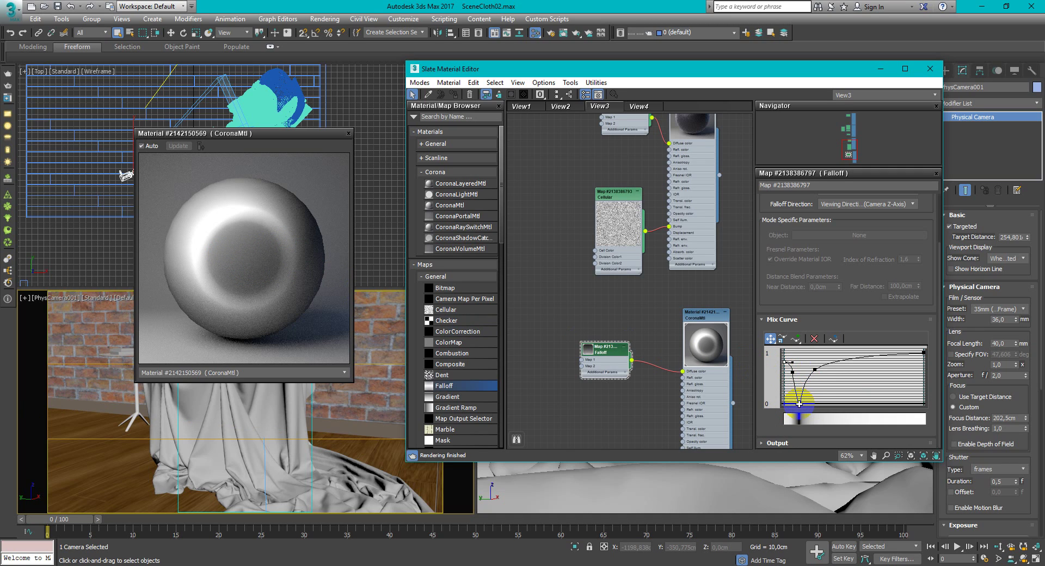
pyautogui.click(812, 369)
pyautogui.click(838, 398)
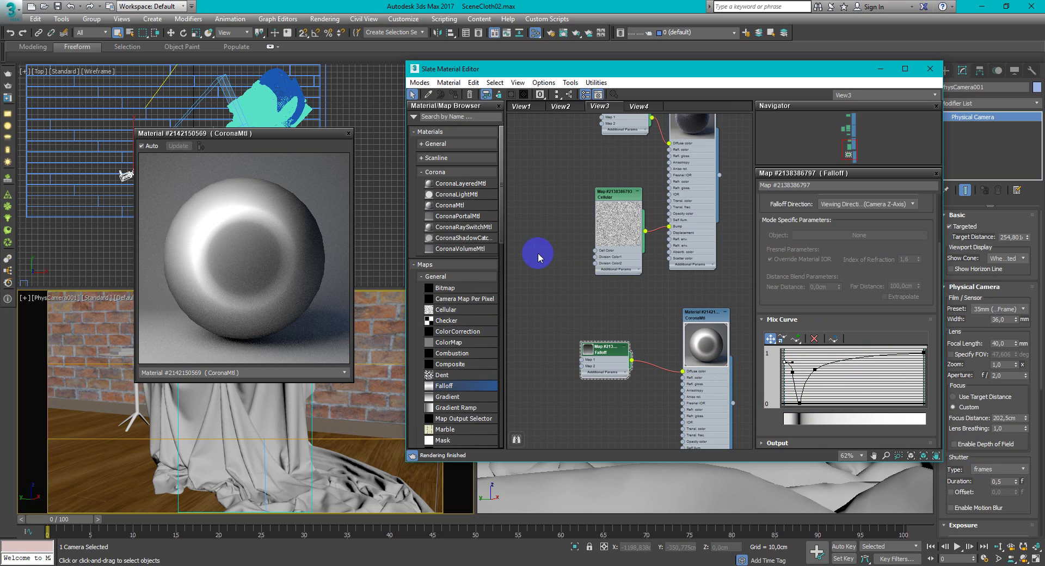
# Launch a Corona render of the cloth's camera view and reselect the Falloff map node.
pyautogui.click(694, 327)
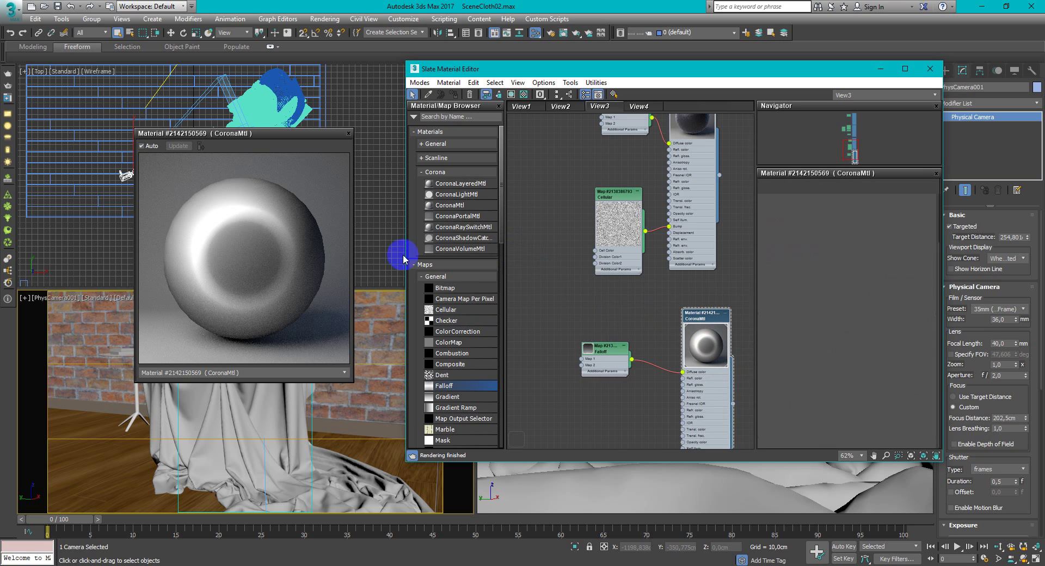
pyautogui.click(326, 431)
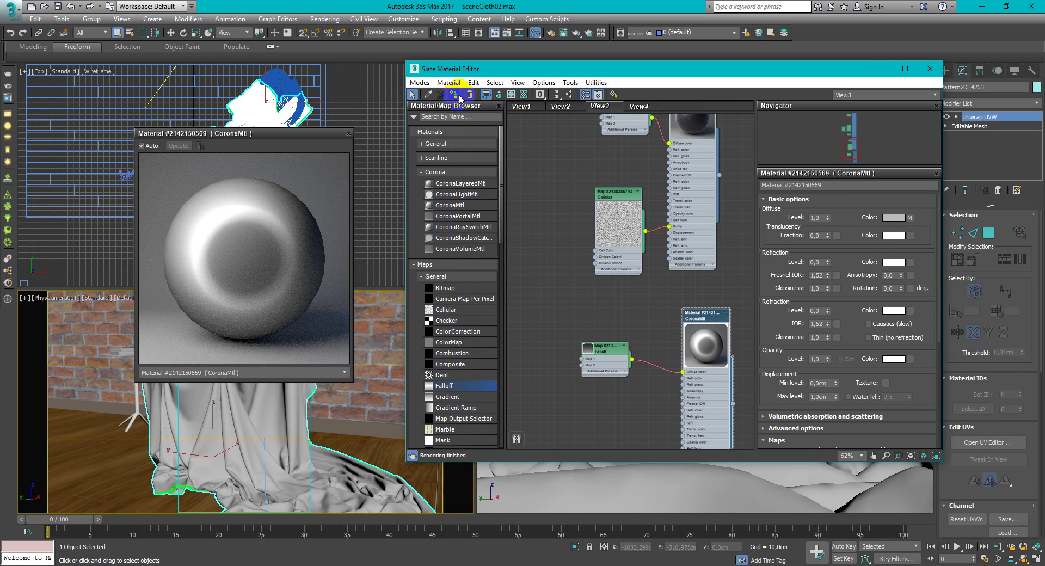
pyautogui.click(7, 90)
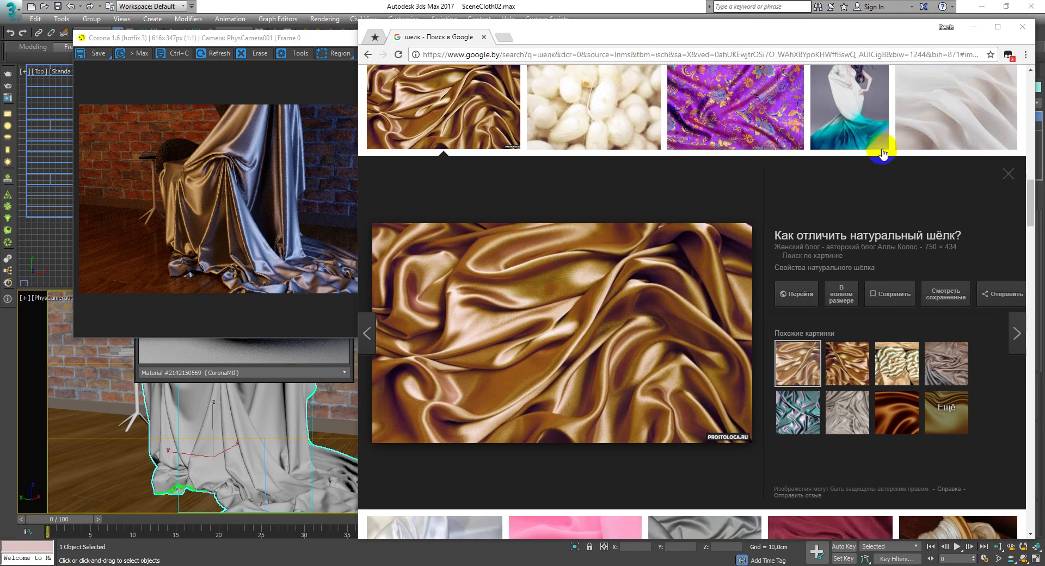
pyautogui.click(974, 27)
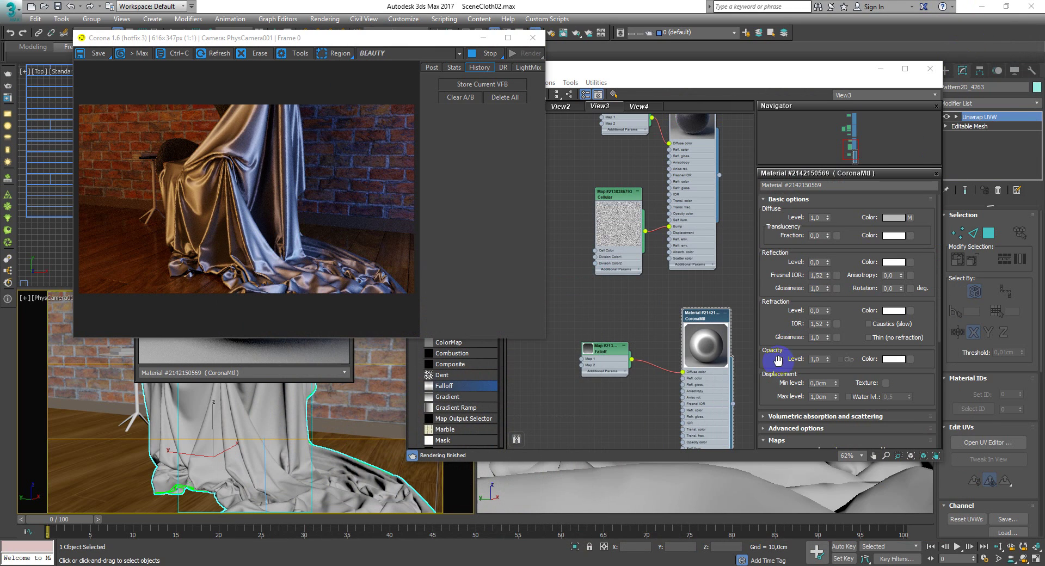
pyautogui.click(608, 353)
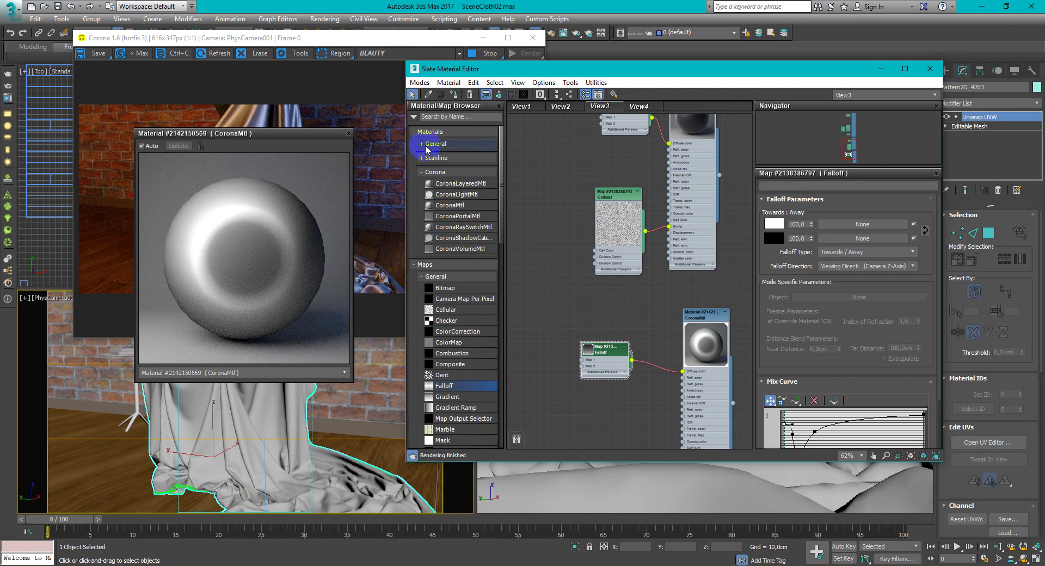
# Set Falloff Color 2 to dark brown (Hue 18, Sat ~203, Value 31).
pyautogui.click(348, 134)
pyautogui.click(774, 239)
pyautogui.click(782, 241)
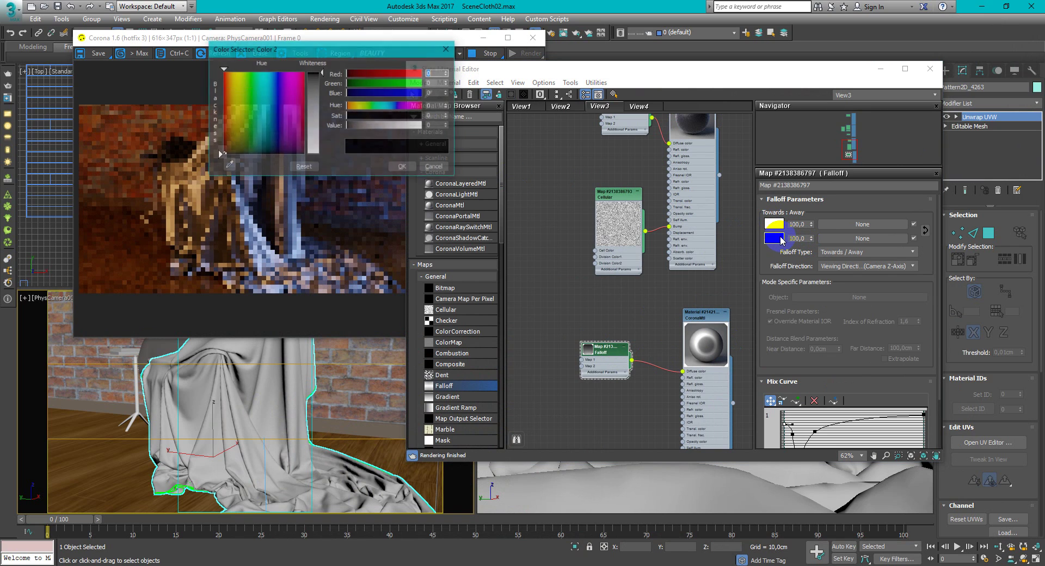
pyautogui.click(354, 105)
pyautogui.moveTo(354, 105); pyautogui.dragTo(412, 126)
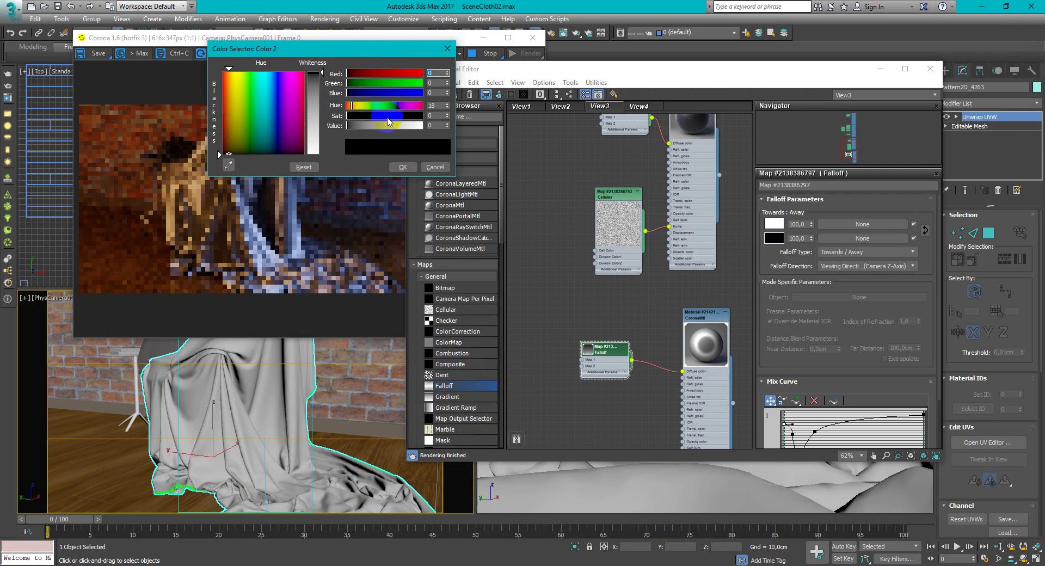
pyautogui.click(360, 131)
pyautogui.moveTo(360, 131); pyautogui.dragTo(355, 133)
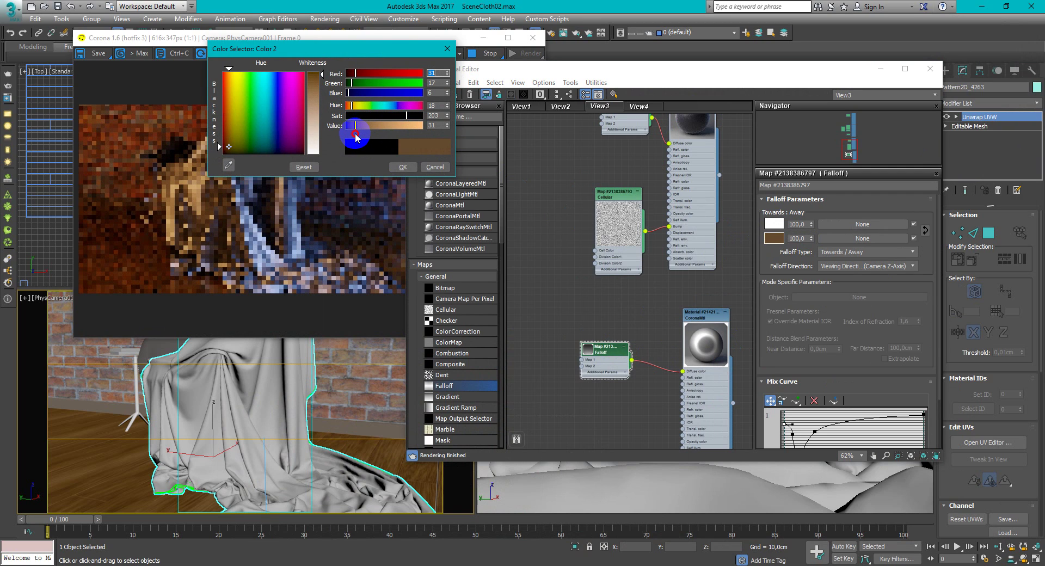
pyautogui.click(403, 168)
pyautogui.click(779, 225)
# Copy the brown to Color 1 and lighten it to pale gold RGB 236,193,101.
pyautogui.click(672, 271)
pyautogui.click(777, 226)
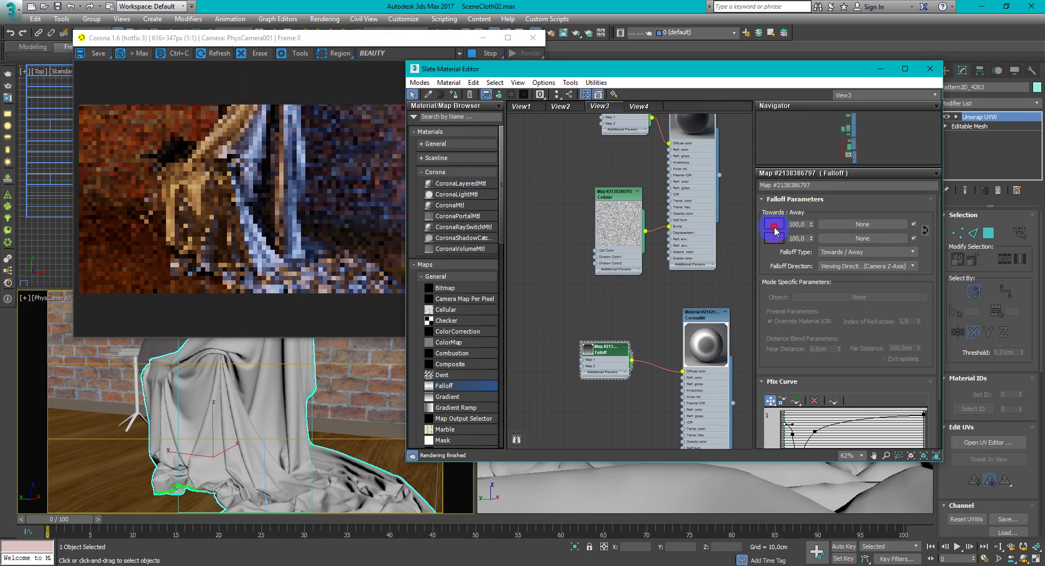
pyautogui.moveTo(418, 126)
pyautogui.mouseDown()
pyautogui.moveTo(355, 107)
pyautogui.moveTo(414, 127)
pyautogui.mouseUp()
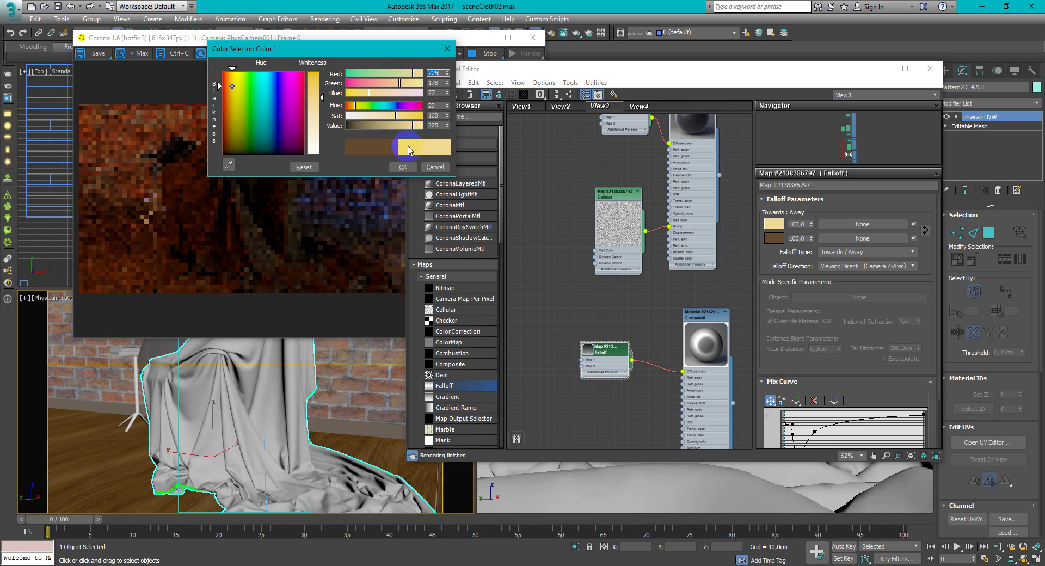
pyautogui.moveTo(413, 126); pyautogui.dragTo(390, 121)
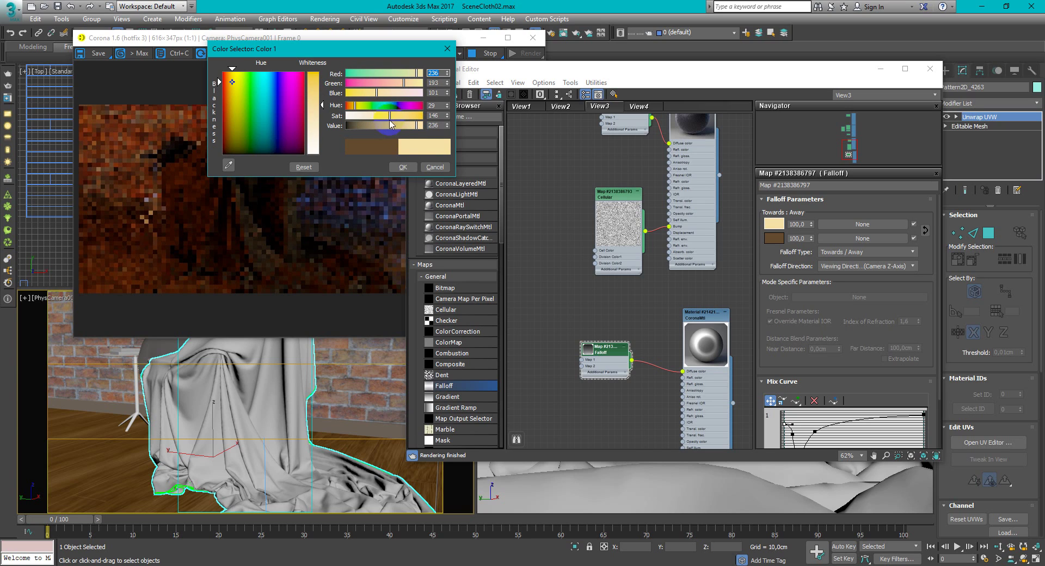
pyautogui.click(400, 167)
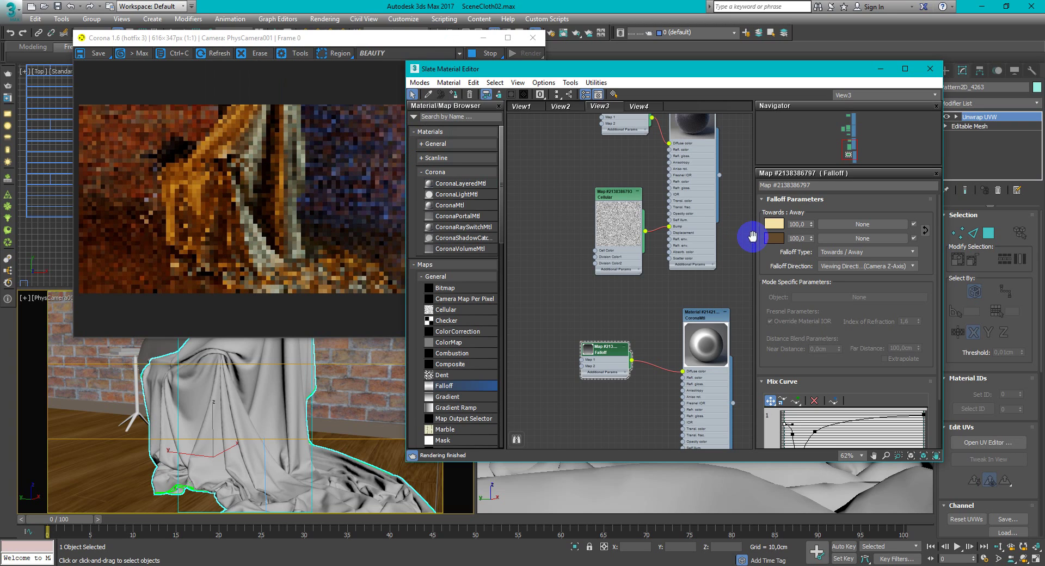
pyautogui.moveTo(778, 223)
pyautogui.mouseDown()
pyautogui.moveTo(777, 239)
pyautogui.moveTo(775, 224)
pyautogui.mouseUp()
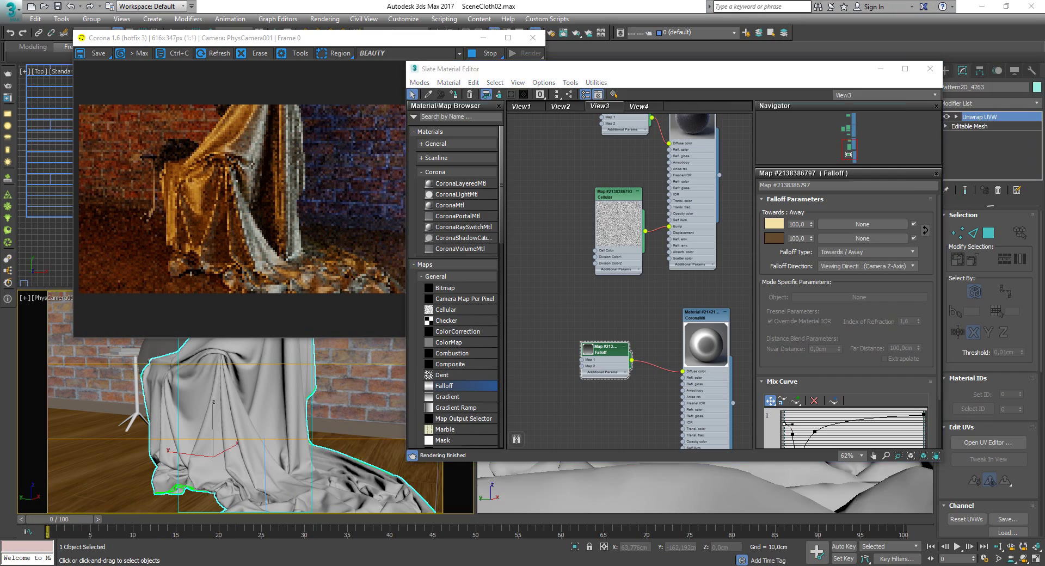
pyautogui.click(94, 523)
pyautogui.moveTo(624, 298)
pyautogui.mouseDown()
pyautogui.moveTo(621, 351)
pyautogui.moveTo(693, 319)
pyautogui.mouseUp()
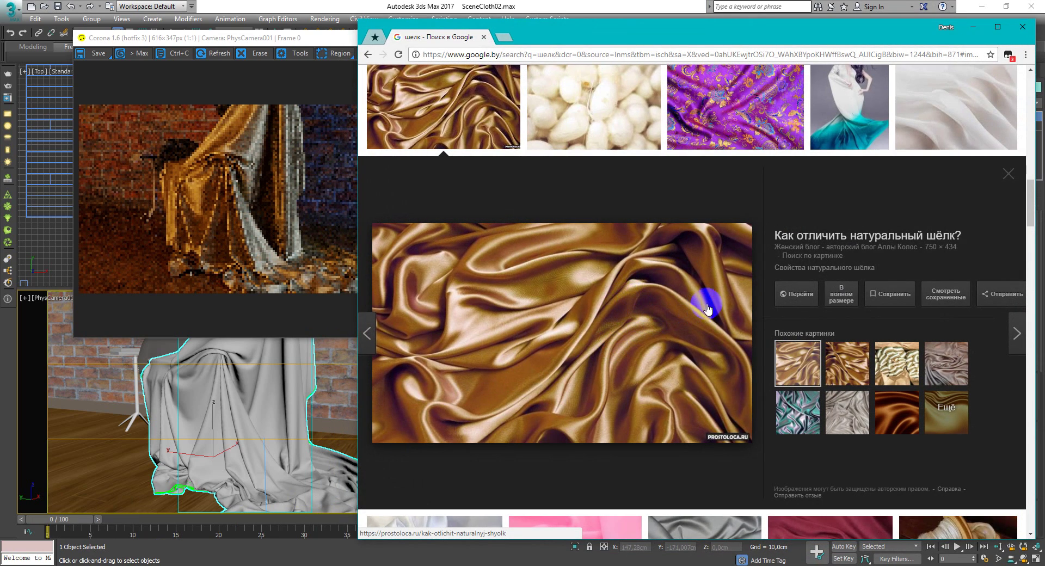
pyautogui.click(973, 36)
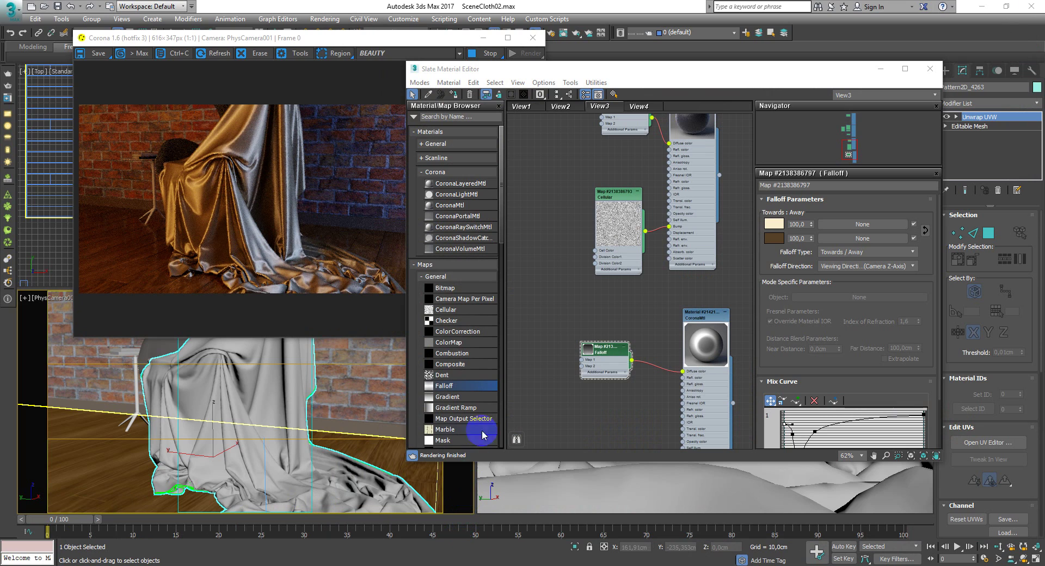
# Set the CoronaMtl reflection level to 1,0 and reflection glossiness to about 0,09.
pyautogui.doubleClick(707, 340)
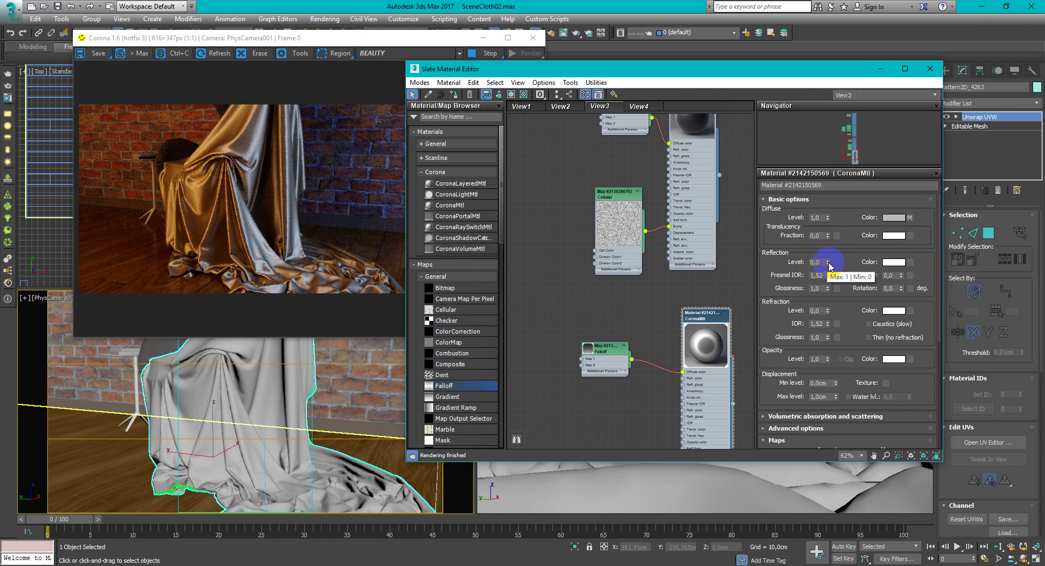
pyautogui.moveTo(828, 266); pyautogui.dragTo(841, 152)
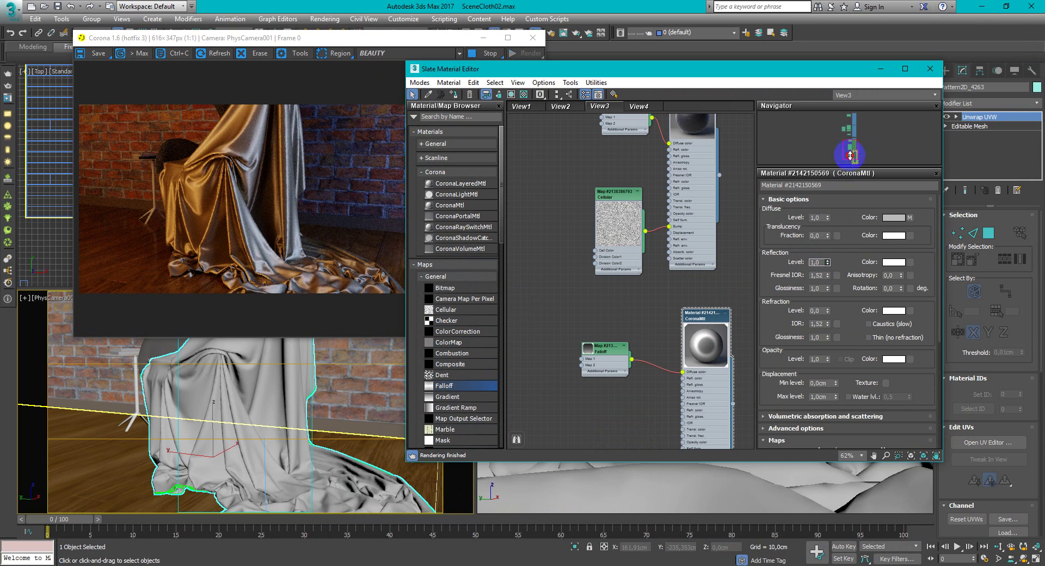
pyautogui.rightClick(827, 289)
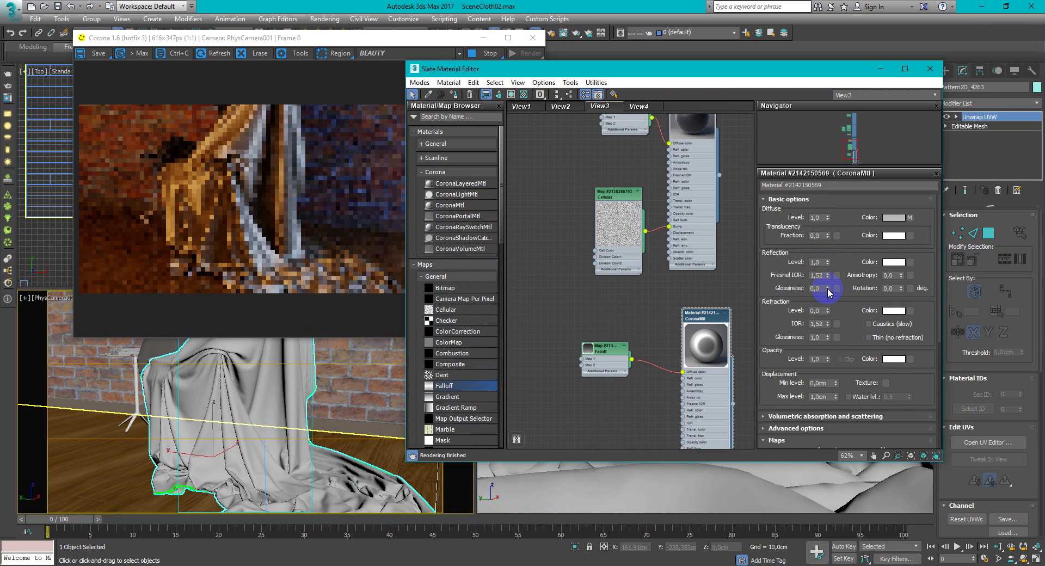
pyautogui.moveTo(829, 288); pyautogui.dragTo(829, 279)
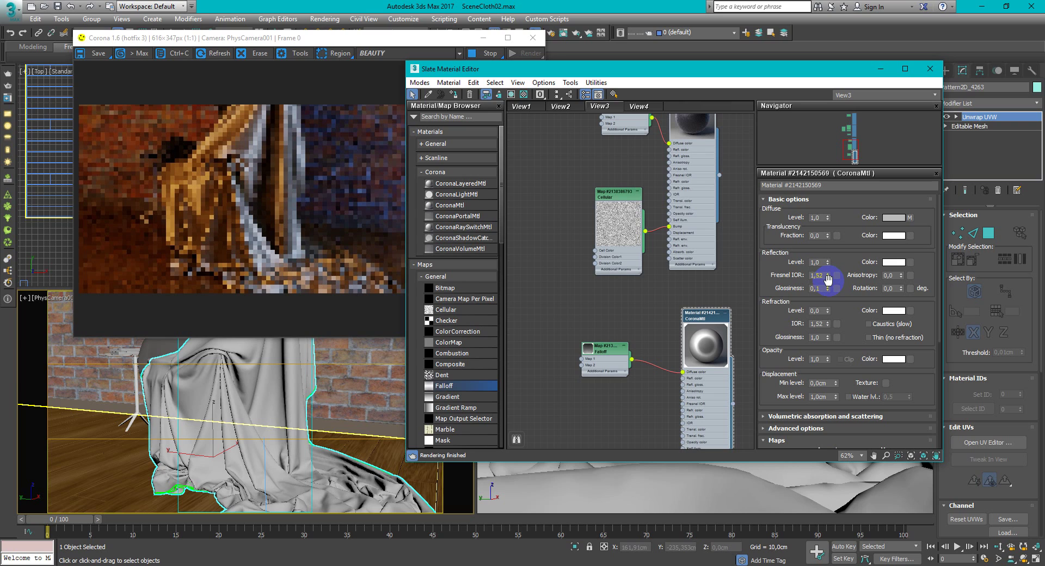